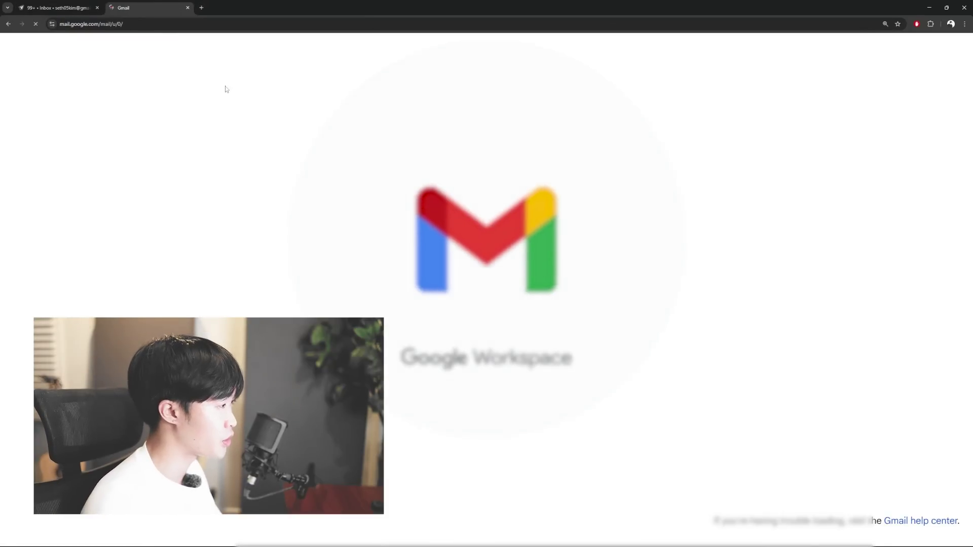
Step: Show Gmail full screen and look through the inbox's Primary, Promotions, Social and Updates categories
{"action": "key", "text": "F11"}
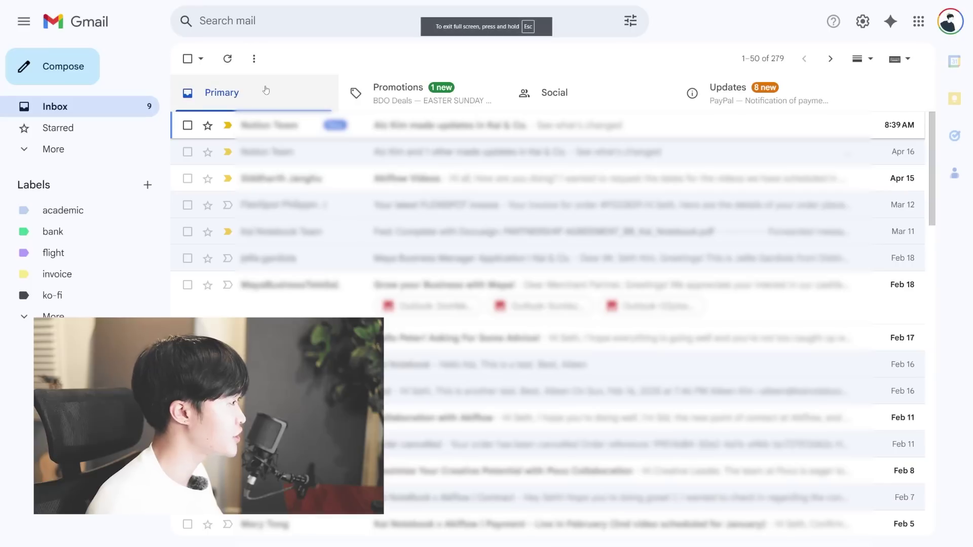
{"action": "scroll", "coordinate": [416, 305], "scroll_direction": "down", "scroll_amount": 2}
{"action": "scroll", "coordinate": [416, 306], "scroll_direction": "up", "scroll_amount": 3}
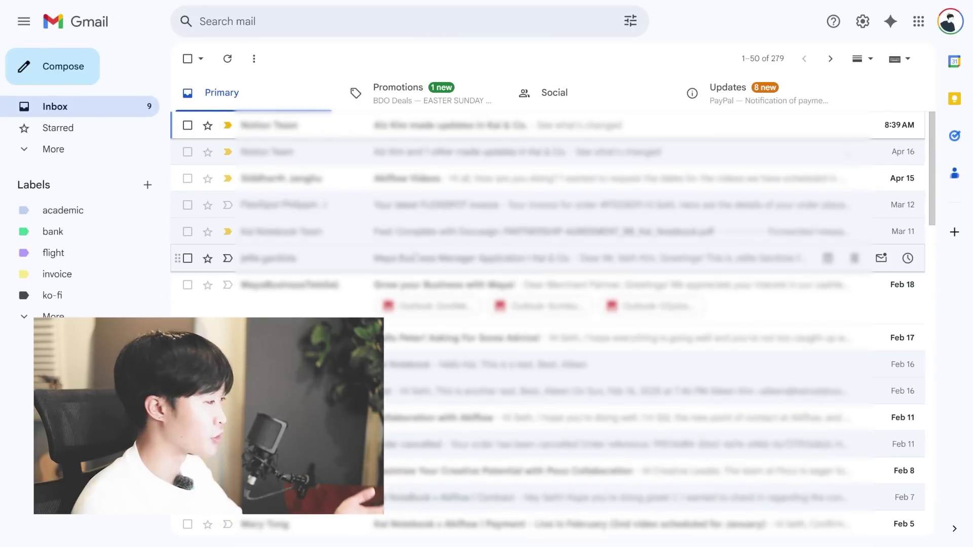
{"action": "left_click", "coordinate": [398, 93]}
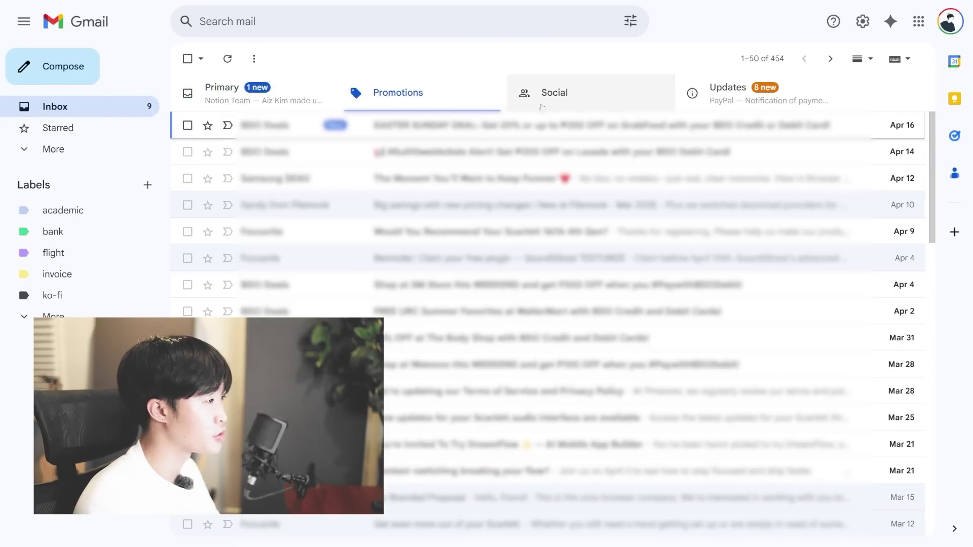
{"action": "left_click", "coordinate": [554, 93]}
{"action": "left_click", "coordinate": [708, 107]}
{"action": "left_click", "coordinate": [328, 103]}
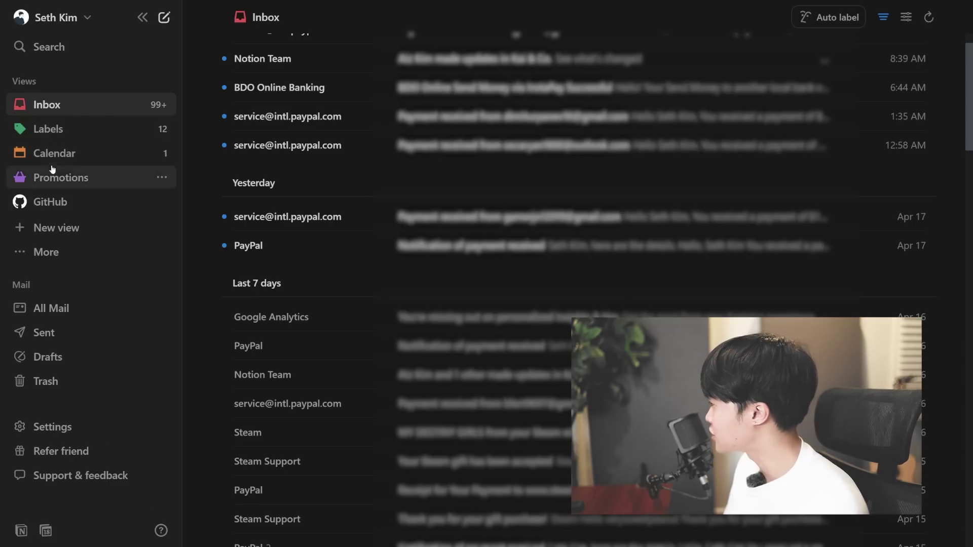
Step: Switch to Notion Mail and create a new view from the suggested filter From is PayPal
{"action": "left_click", "coordinate": [45, 237]}
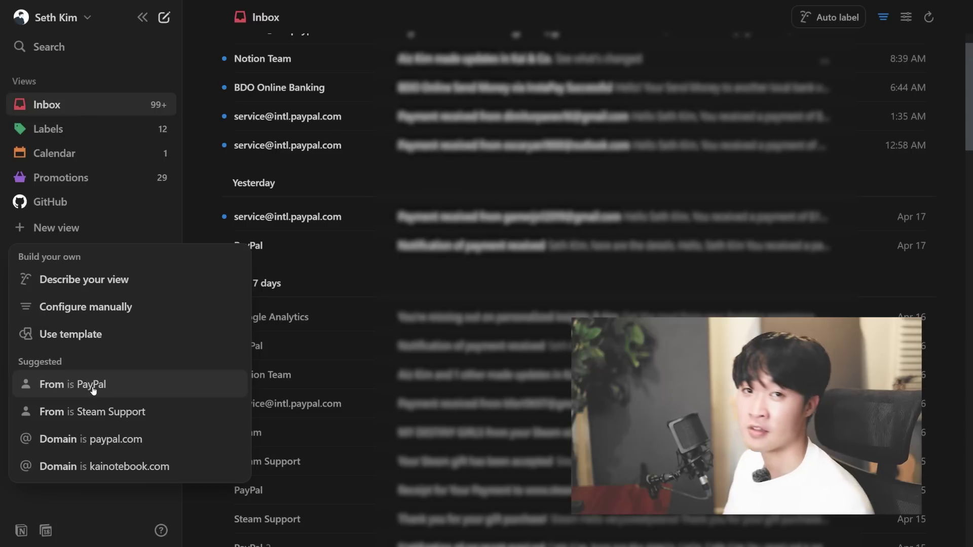
{"action": "left_click", "coordinate": [61, 389]}
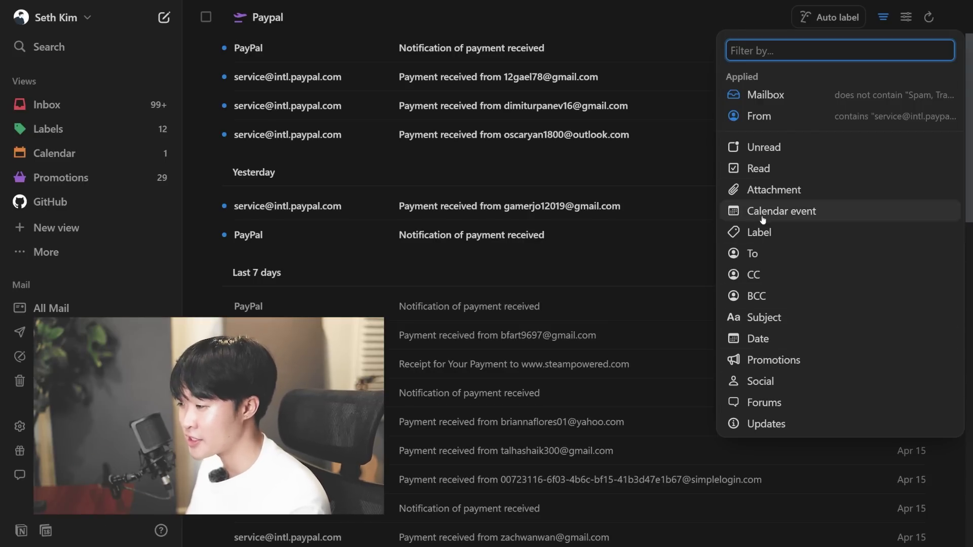
Step: Open the Paypal view's name for editing and look at its available icons, leaving both as they are
{"action": "left_click", "coordinate": [153, 274]}
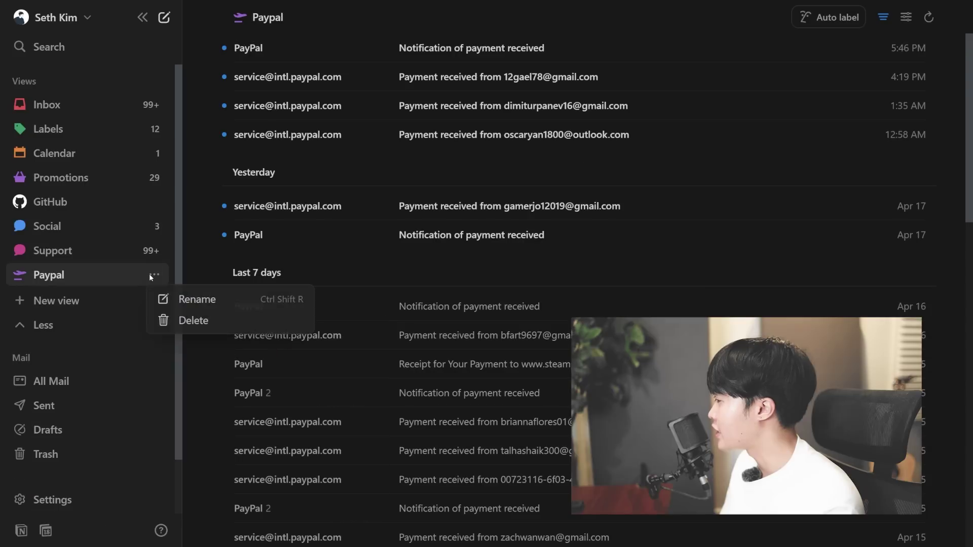
{"action": "left_click", "coordinate": [197, 299]}
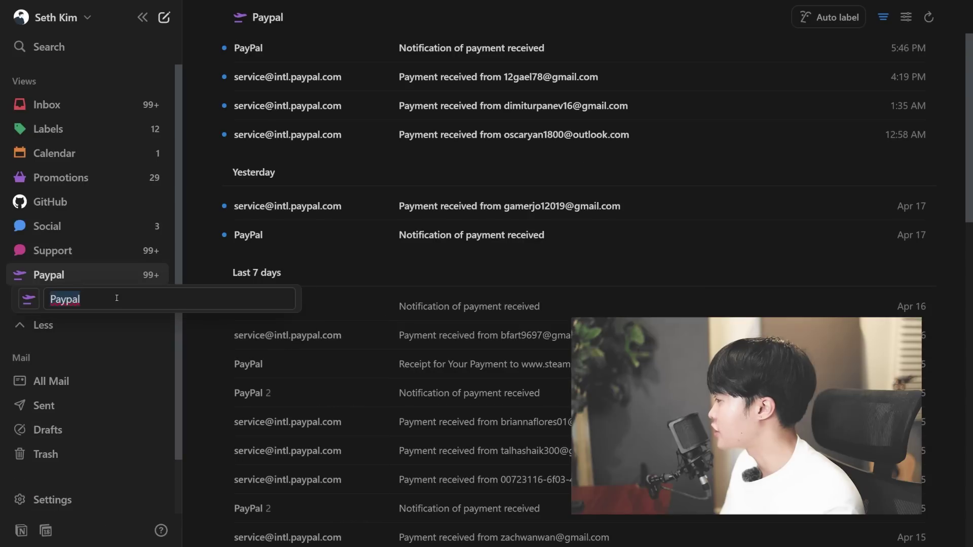
{"action": "left_click", "coordinate": [38, 296]}
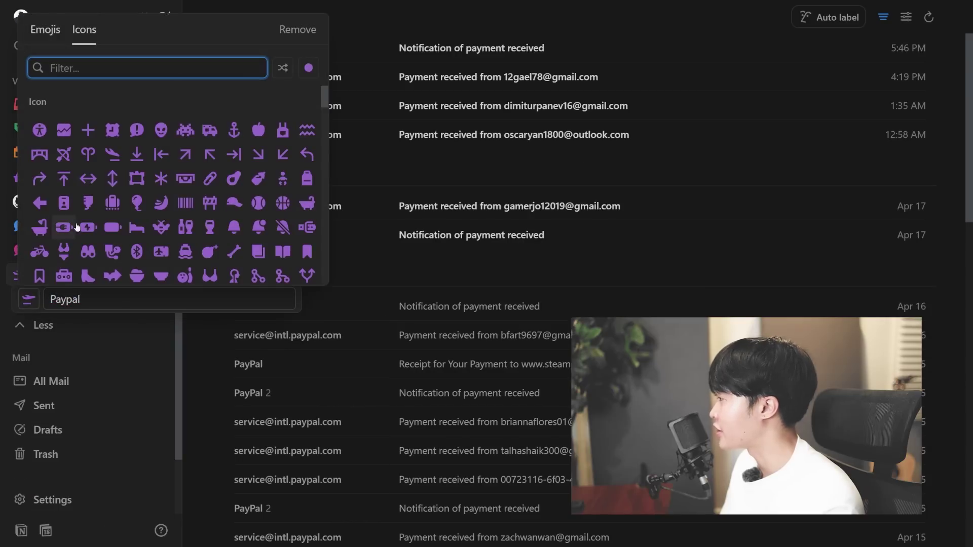
{"action": "left_click", "coordinate": [148, 330]}
{"action": "key", "text": "Return"}
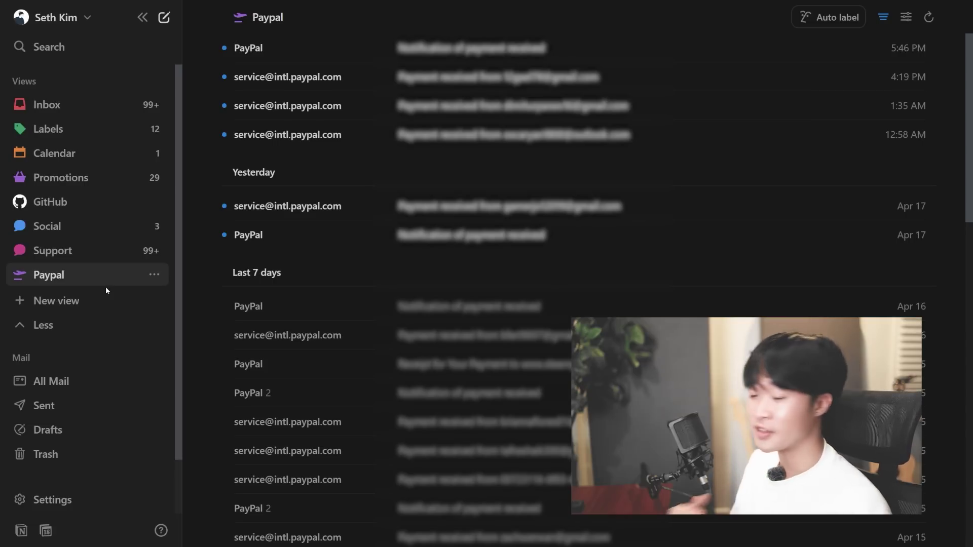
Step: Preview the upcoming calendar events without leaving the Paypal view
{"action": "scroll", "coordinate": [169, 324], "scroll_direction": "down", "scroll_amount": 2}
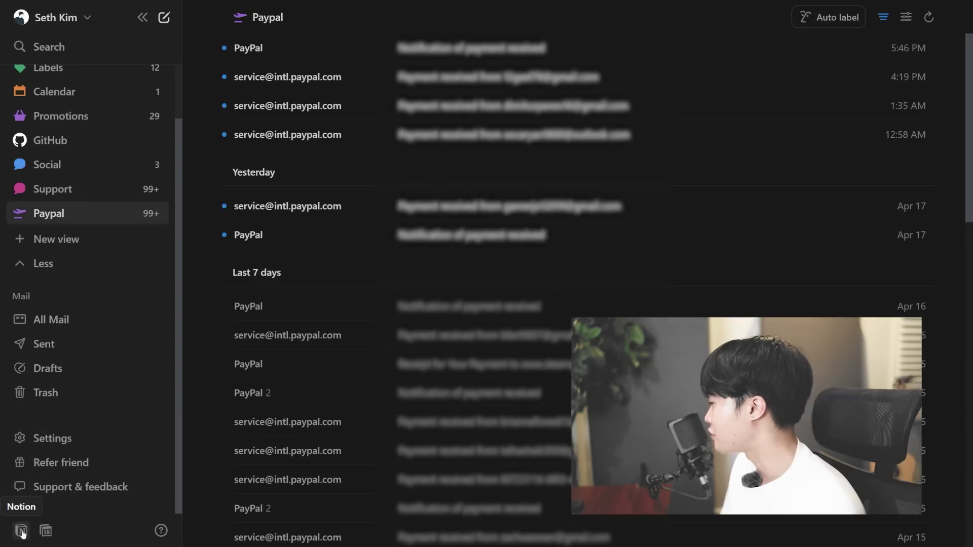
{"action": "mouse_move", "coordinate": [44, 529]}
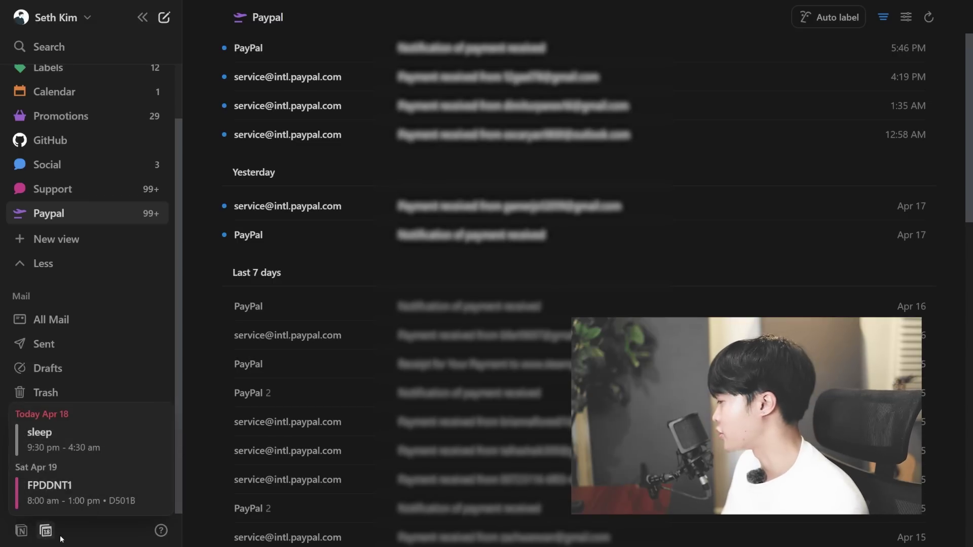
{"action": "scroll", "coordinate": [105, 466], "scroll_direction": "up", "scroll_amount": 1}
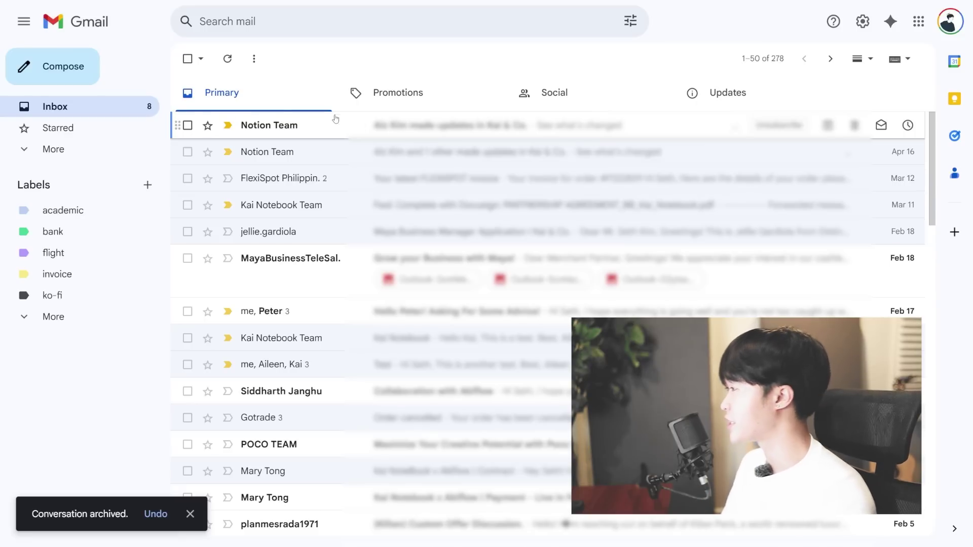
Step: Switch to Gmail and compare its fixed Promotions, Social, Updates and Primary categories
{"action": "left_click", "coordinate": [379, 106]}
{"action": "left_click", "coordinate": [608, 101]}
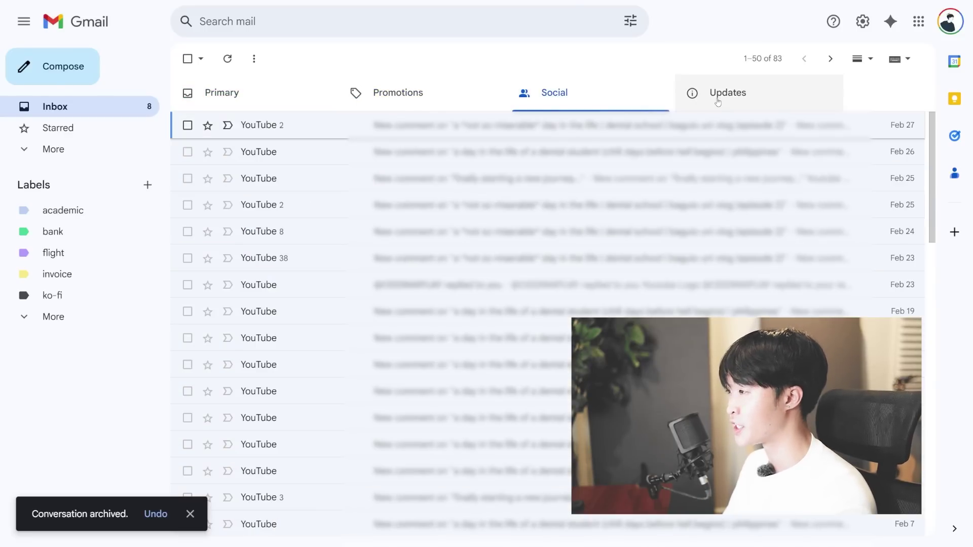
{"action": "left_click", "coordinate": [682, 100]}
{"action": "left_click", "coordinate": [590, 104]}
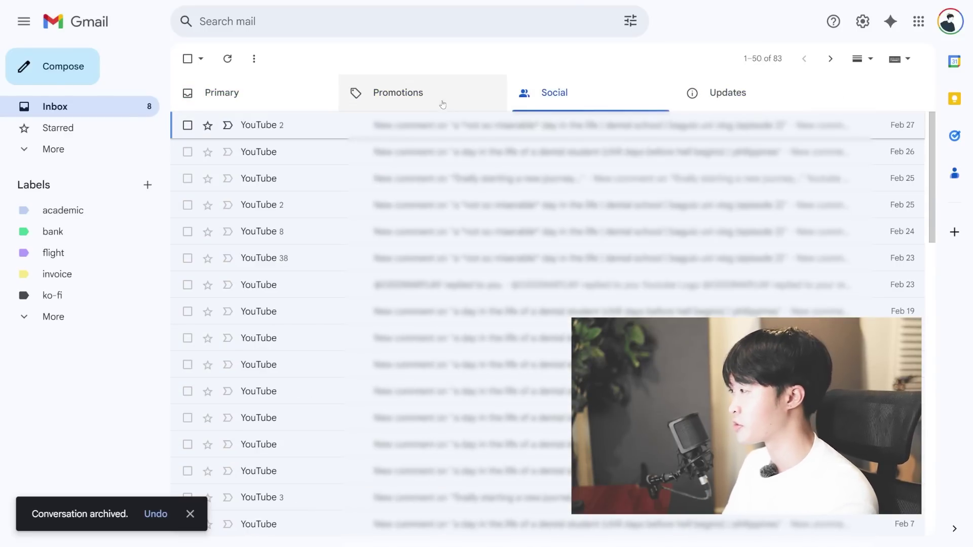
{"action": "left_click", "coordinate": [443, 100]}
{"action": "left_click", "coordinate": [278, 84]}
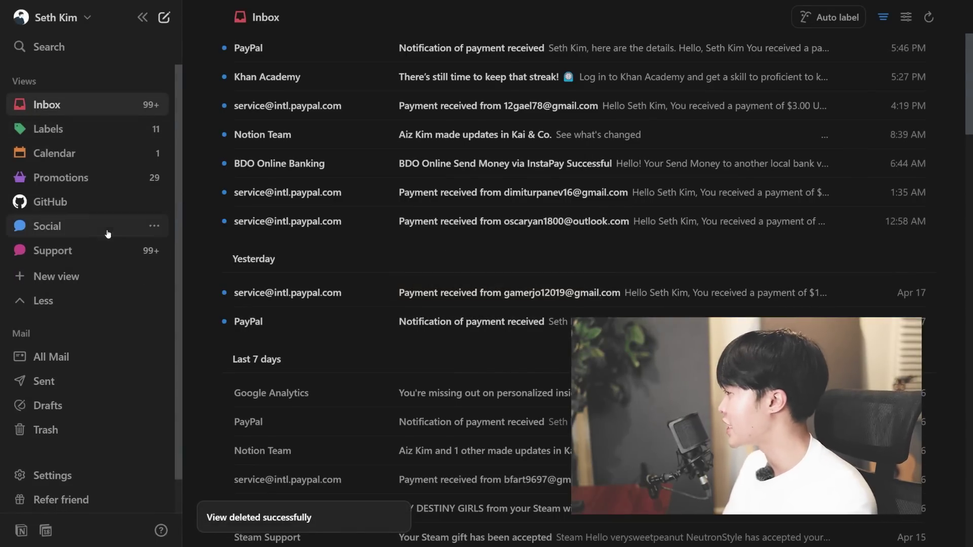
Step: Switch to Notion Mail and delete the Social and Support views
{"action": "left_click", "coordinate": [154, 226]}
{"action": "left_click", "coordinate": [194, 271]}
{"action": "left_click", "coordinate": [446, 289]}
{"action": "left_click", "coordinate": [153, 227]}
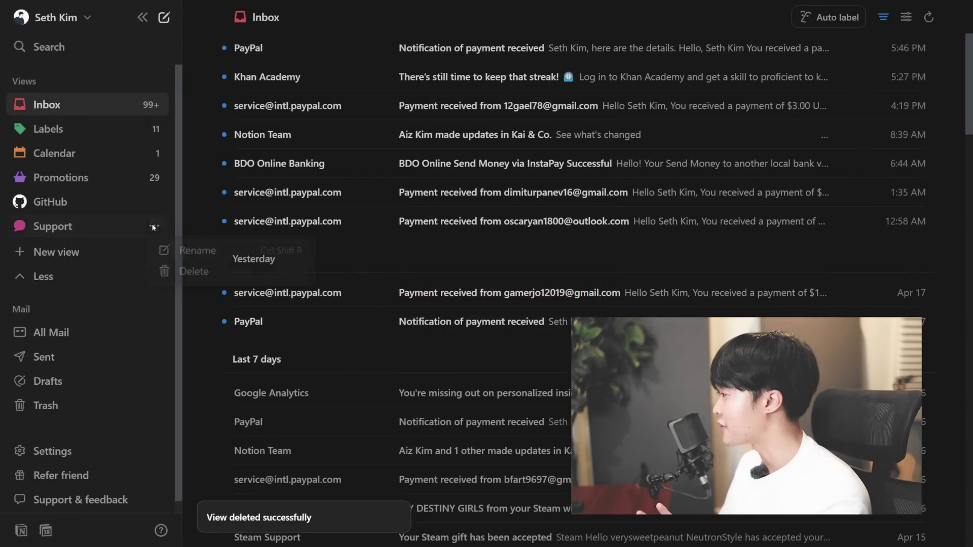
{"action": "left_click", "coordinate": [163, 273]}
{"action": "left_click", "coordinate": [487, 286]}
Step: Create a new view from the suggested filter From is PayPal
{"action": "left_click", "coordinate": [56, 129]}
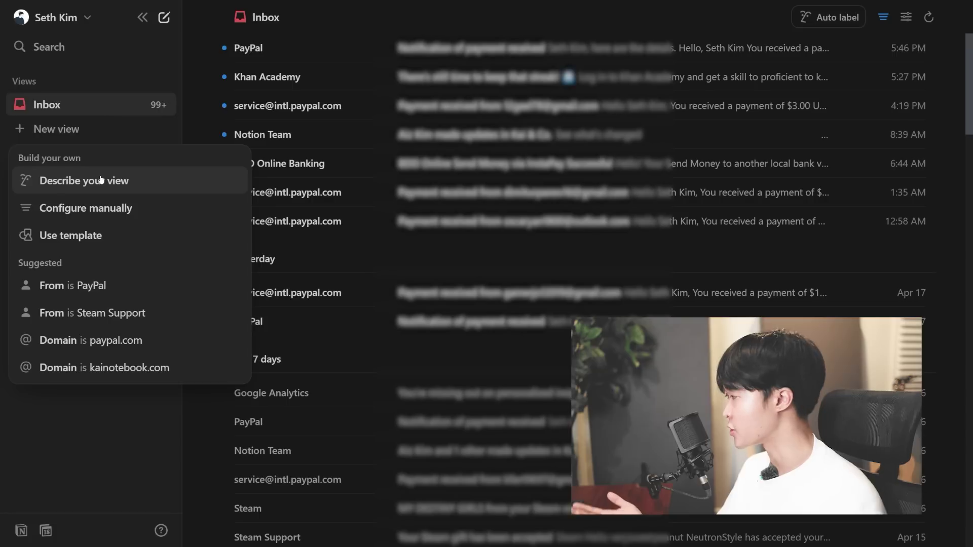
{"action": "left_click", "coordinate": [72, 291]}
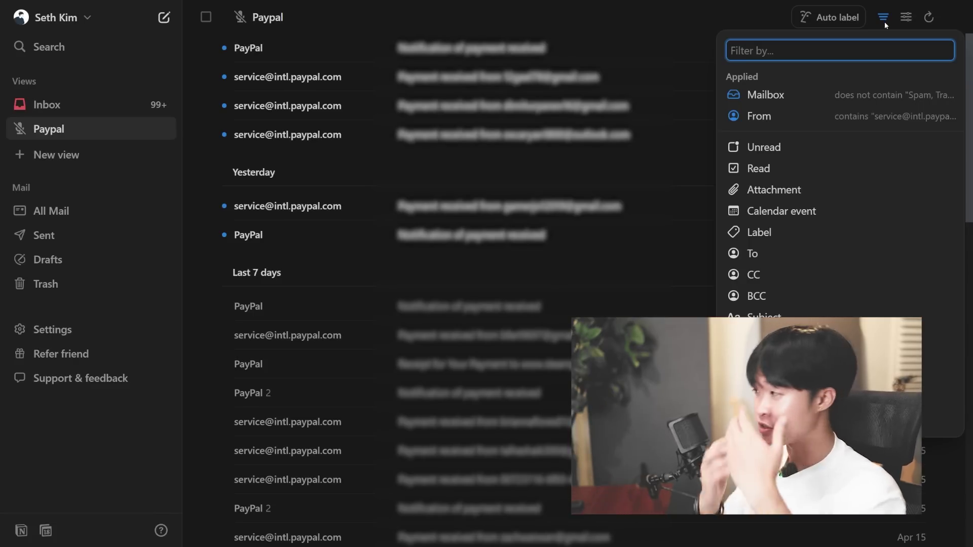
Step: Rename the Paypal view to Paypal Invoices and give it a blue banknote icon found by searching for "money"
{"action": "double_click", "coordinate": [76, 129]}
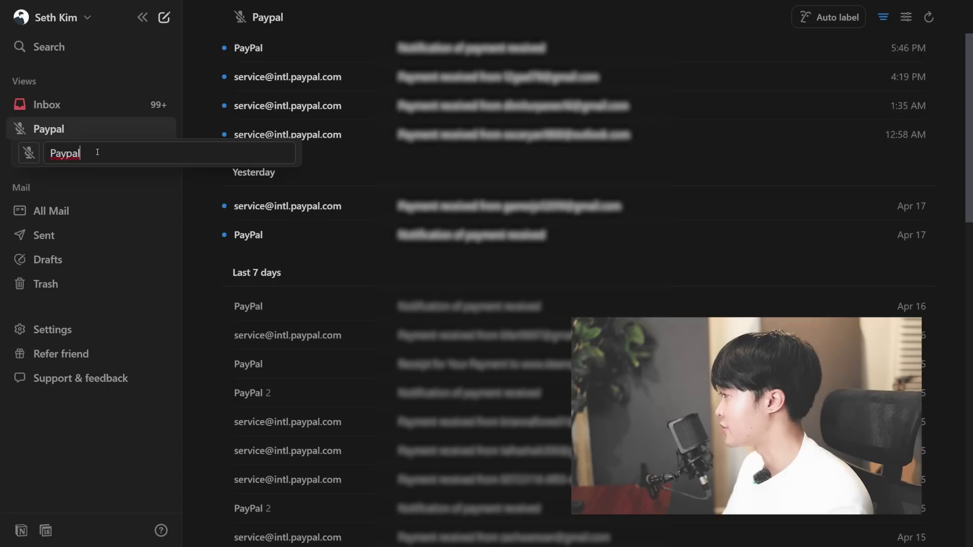
{"action": "left_click", "coordinate": [29, 155]}
{"action": "type", "text": "money"}
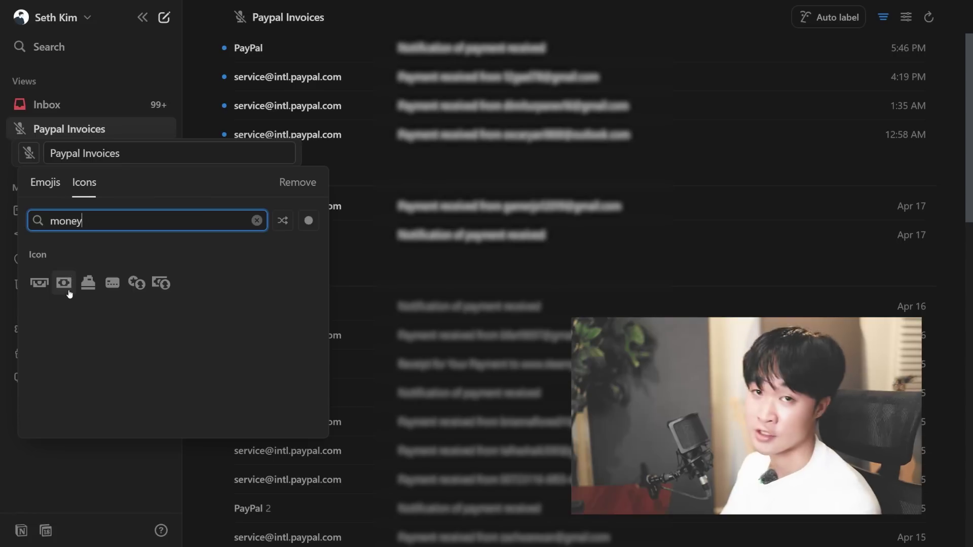
{"action": "left_click", "coordinate": [309, 221]}
{"action": "left_click", "coordinate": [286, 265]}
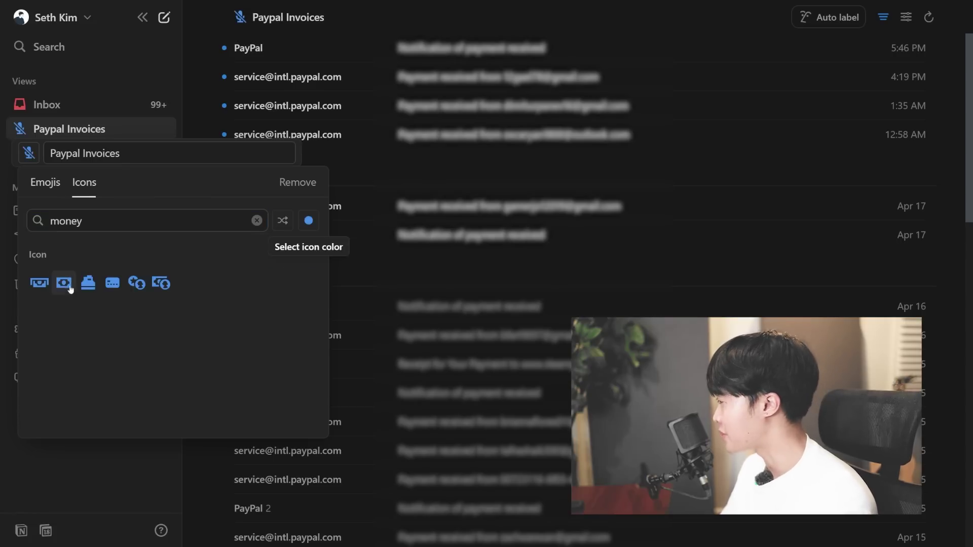
{"action": "left_click", "coordinate": [64, 282]}
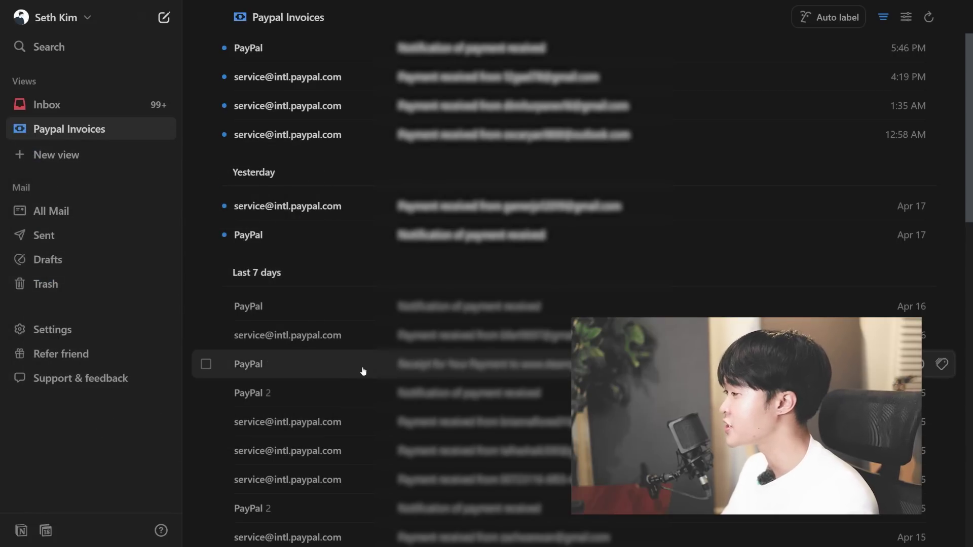
Step: Browse the emails in the Paypal Invoices view and preview a received payment
{"action": "scroll", "coordinate": [393, 368], "scroll_direction": "down", "scroll_amount": 5}
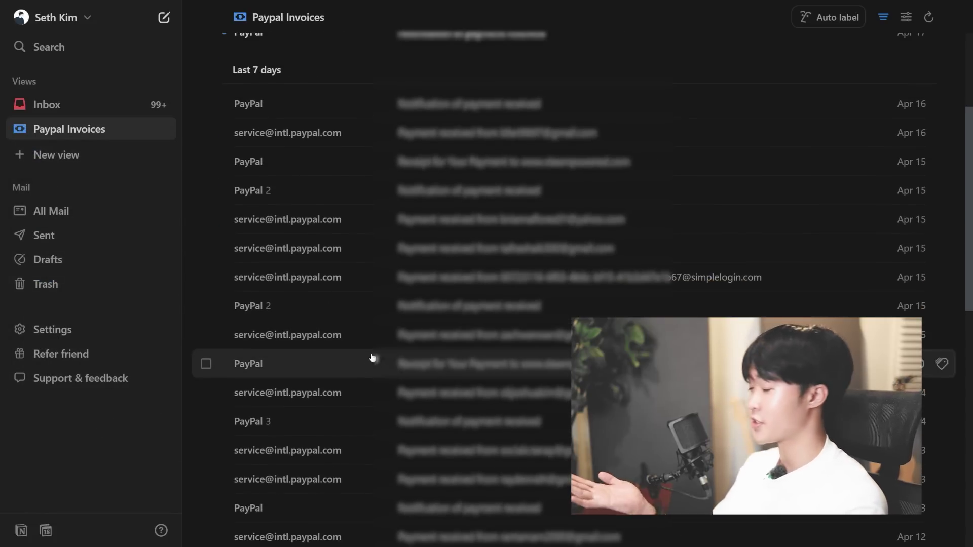
{"action": "scroll", "coordinate": [369, 355], "scroll_direction": "up", "scroll_amount": 5}
{"action": "mouse_move", "coordinate": [513, 144]}
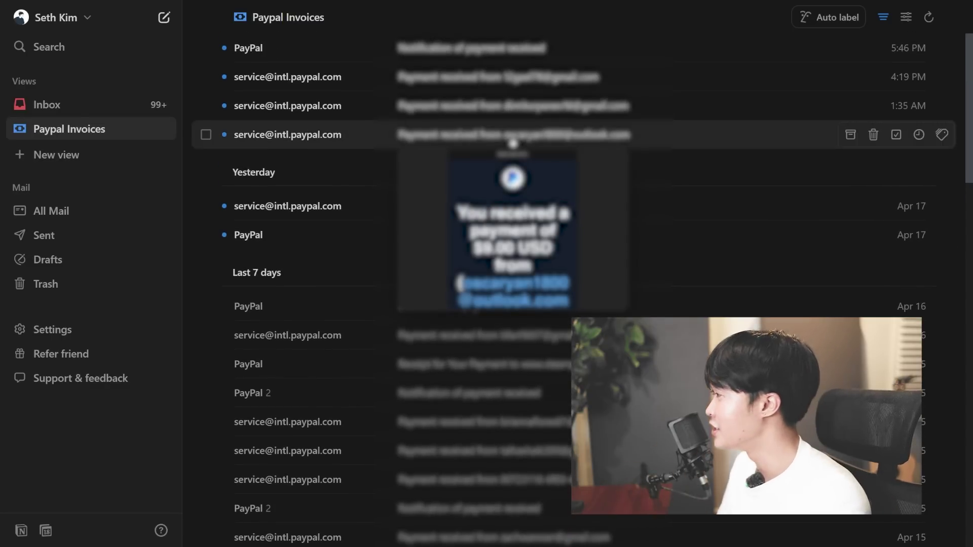
{"action": "scroll", "coordinate": [445, 241], "scroll_direction": "down", "scroll_amount": 3}
{"action": "left_click", "coordinate": [448, 242]}
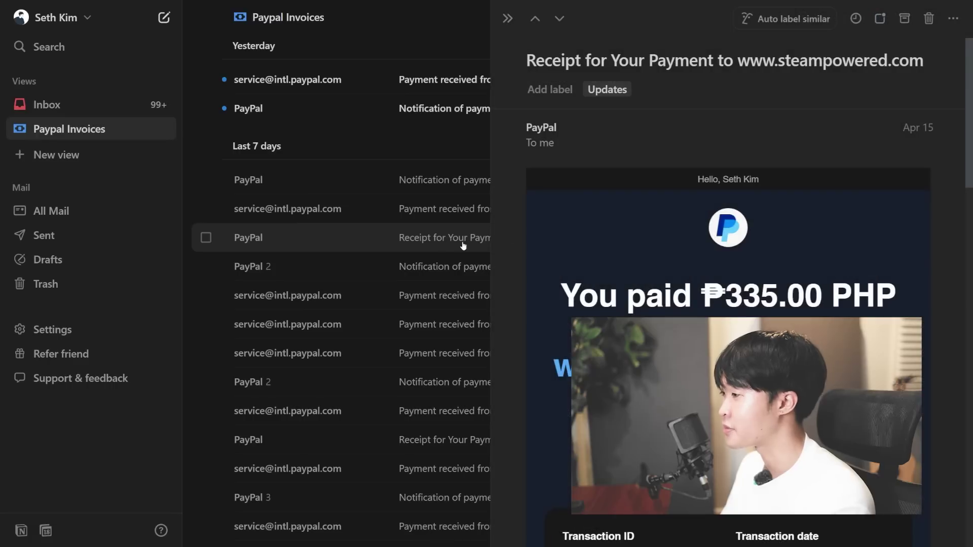
{"action": "scroll", "coordinate": [592, 242], "scroll_direction": "down", "scroll_amount": 5}
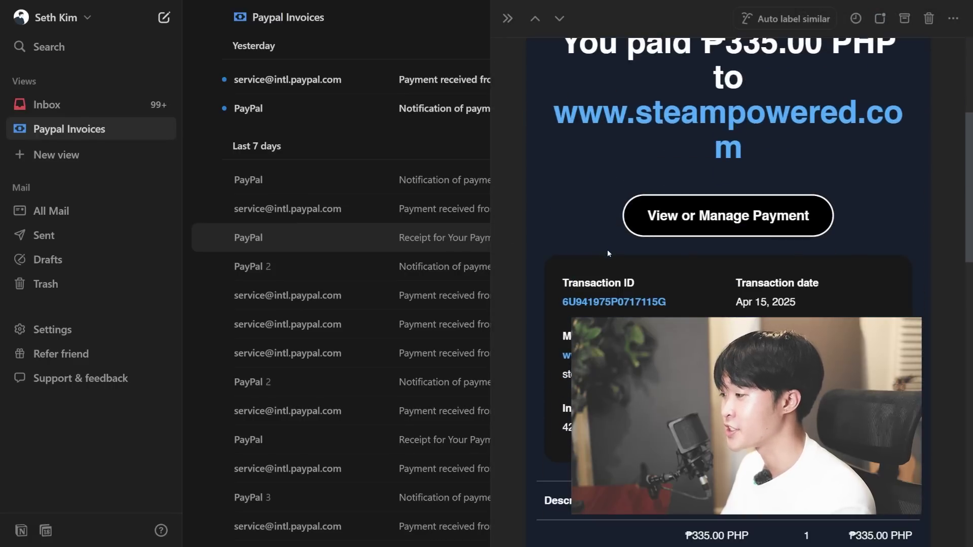
{"action": "scroll", "coordinate": [611, 262], "scroll_direction": "up", "scroll_amount": 2}
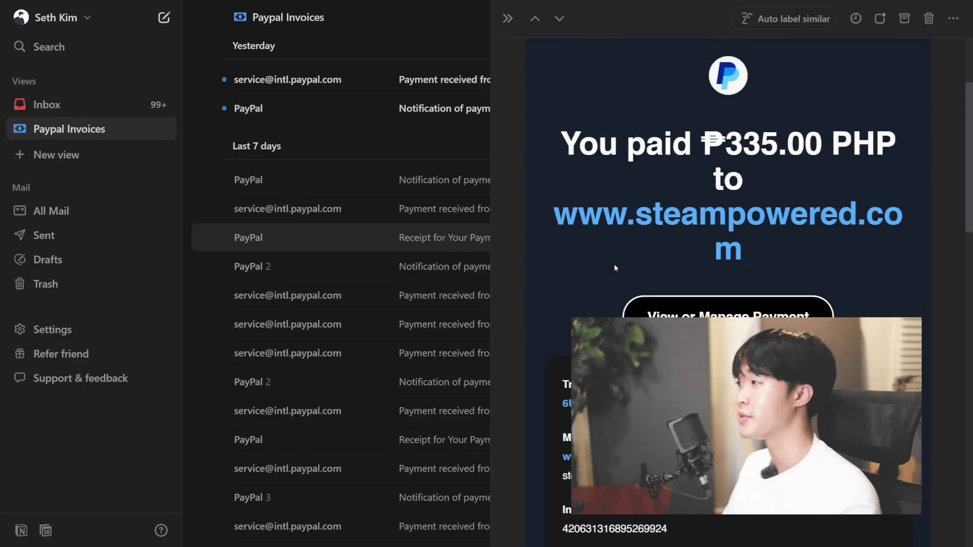
{"action": "scroll", "coordinate": [667, 224], "scroll_direction": "down", "scroll_amount": 10}
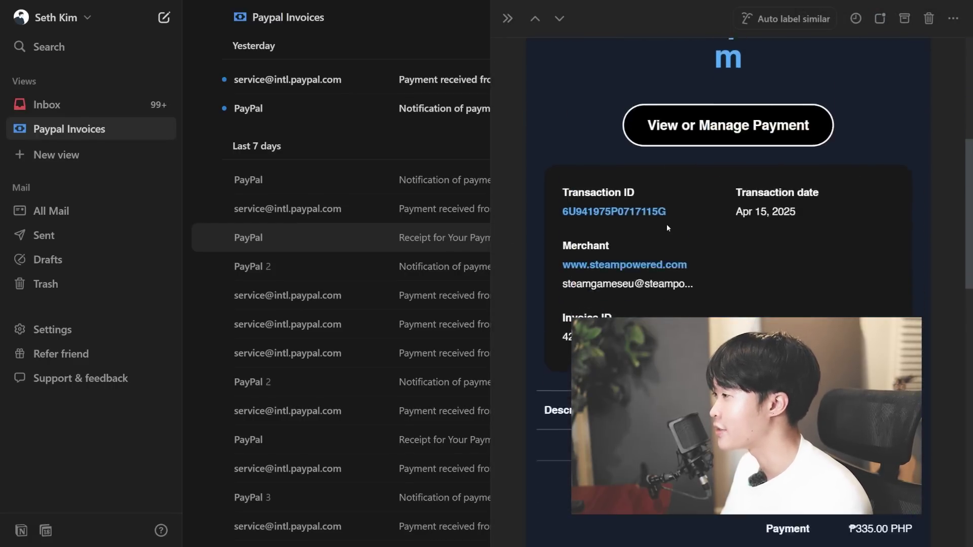
{"action": "scroll", "coordinate": [673, 233], "scroll_direction": "down", "scroll_amount": 10}
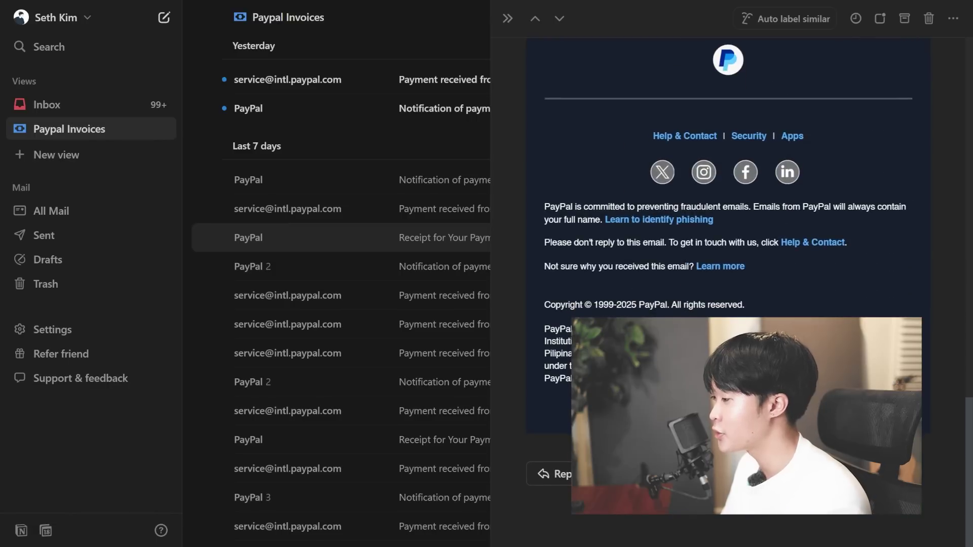
Step: Open a reply to PayPal on the receipt email and close the email without writing or sending anything
{"action": "left_click", "coordinate": [553, 481]}
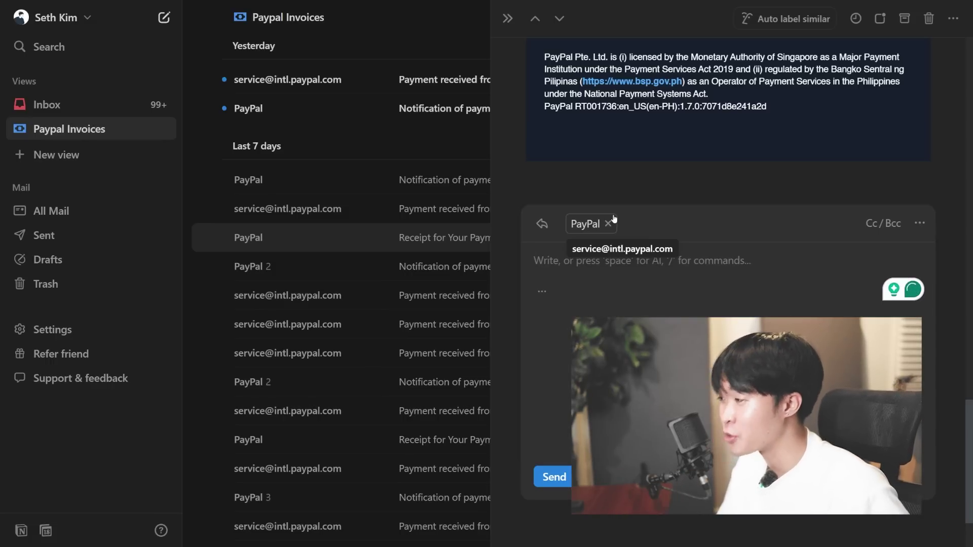
{"action": "left_click", "coordinate": [694, 250]}
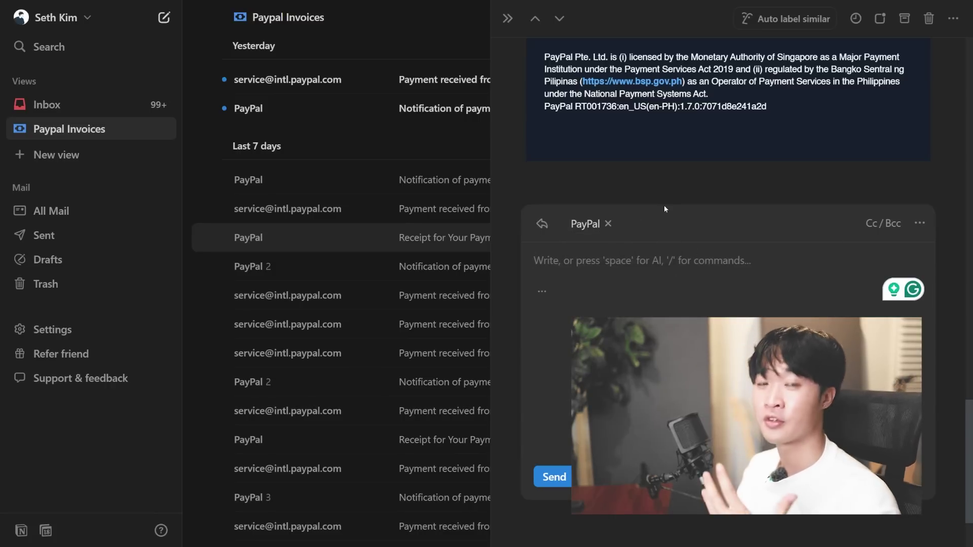
{"action": "left_click", "coordinate": [508, 19]}
Step: Create a new view by describing it as "Business emails relating to Kai Notebook", split from the Inbox
{"action": "left_click", "coordinate": [109, 158]}
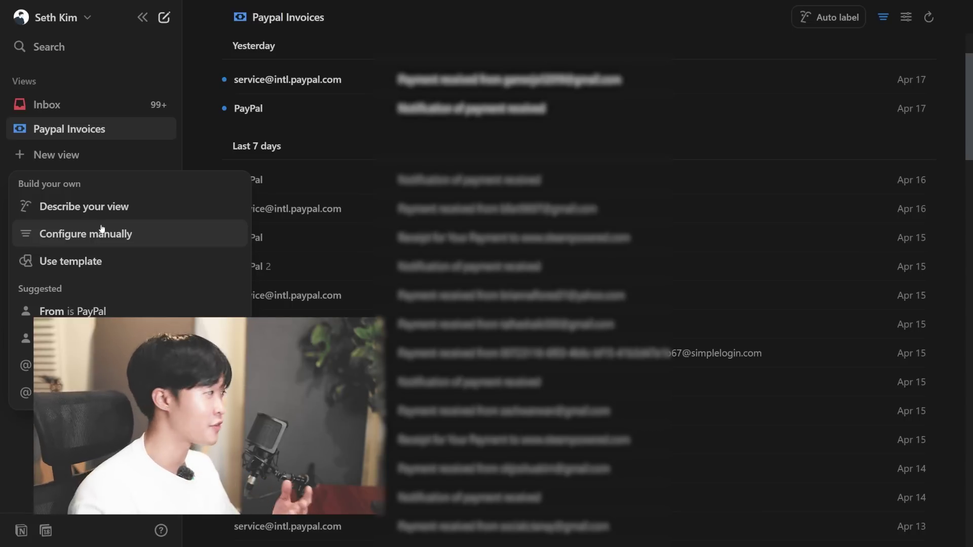
{"action": "left_click", "coordinate": [74, 208]}
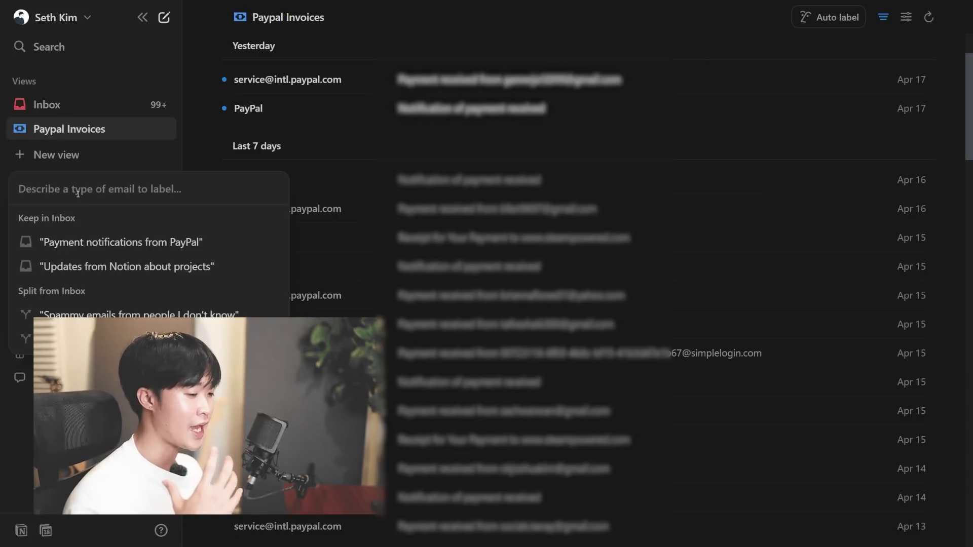
{"action": "type", "text": "B"}
{"action": "key", "text": "BackSpace"}
{"action": "type", "text": "Business emails relating to Kai "}
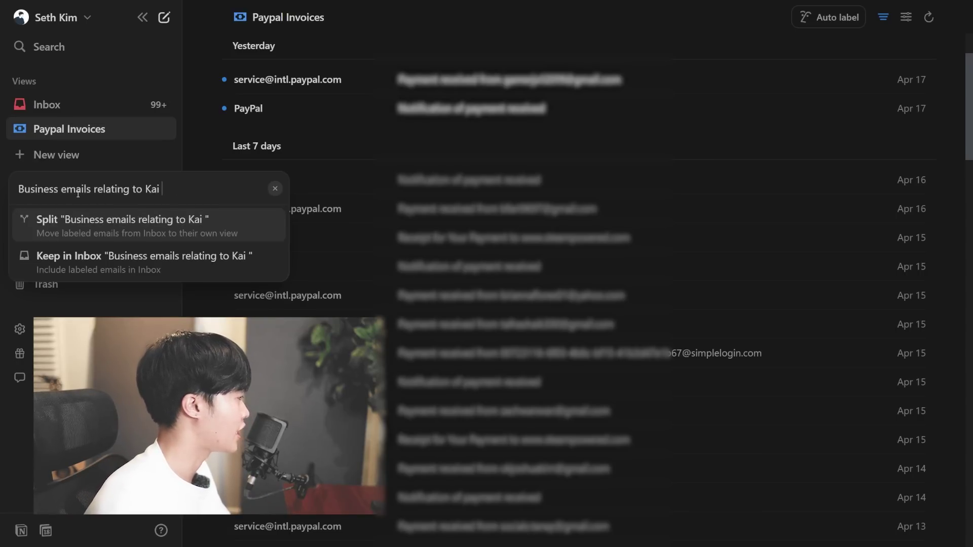
{"action": "type", "text": "Notebook"}
{"action": "key", "text": "Return"}
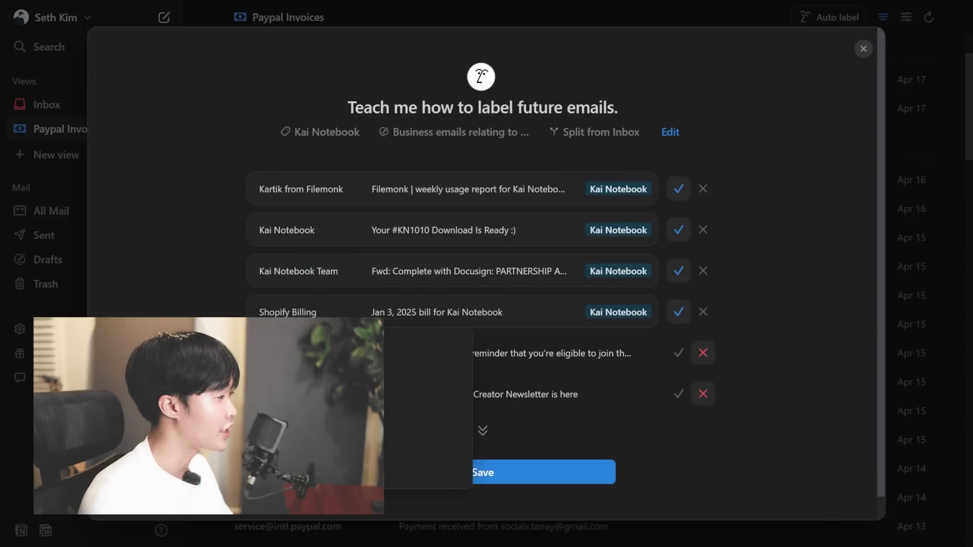
Step: Exclude the Kai Notebook download email and the Shopify Billing bill from the Kai Notebook label's training examples
{"action": "mouse_move", "coordinate": [375, 191]}
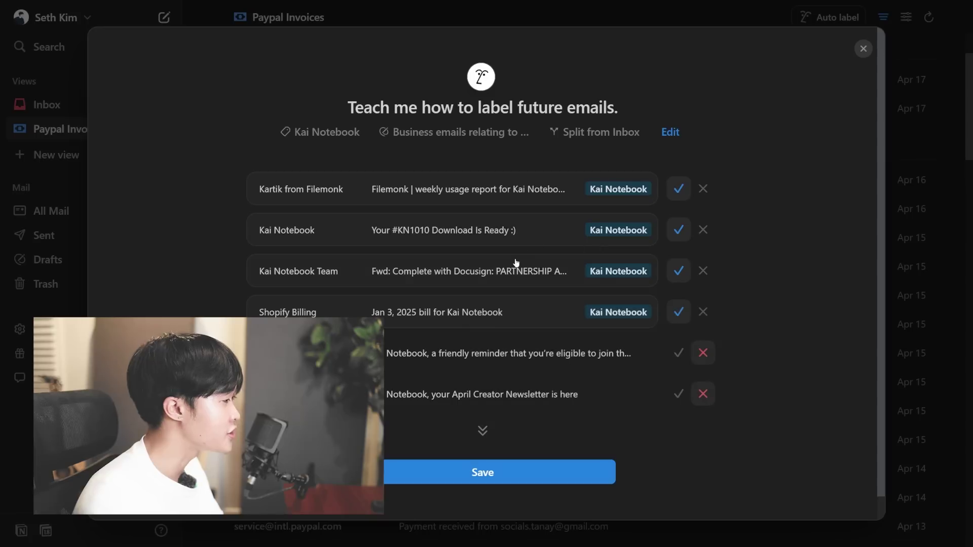
{"action": "left_click", "coordinate": [704, 231]}
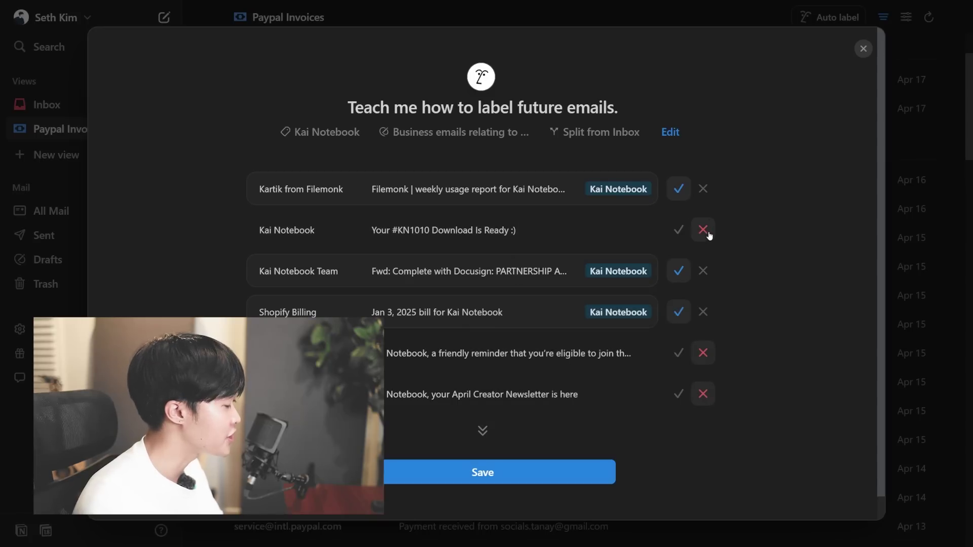
{"action": "left_click", "coordinate": [704, 312]}
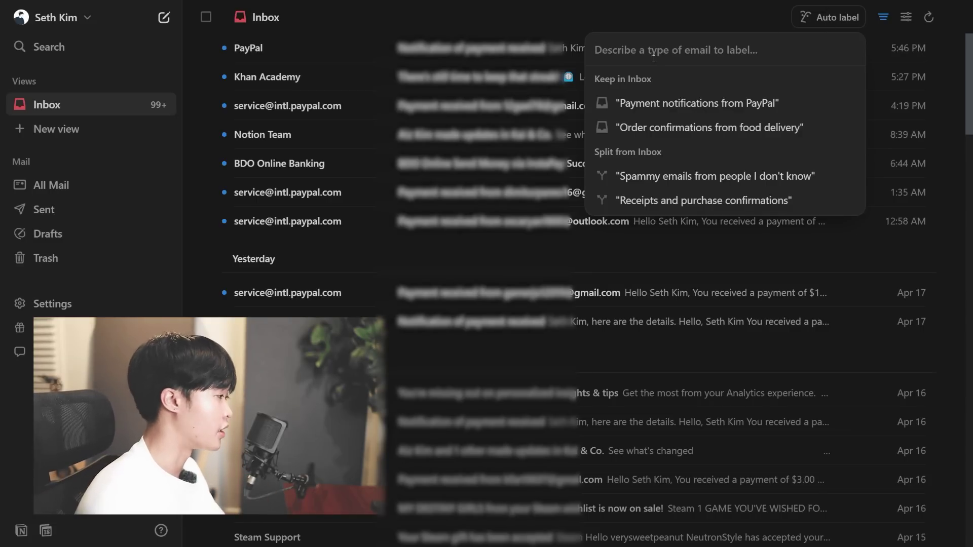
Step: Create a "School Related" auto label split from the Inbox, exclude the YouTube video monetization email from its examples, and save it
{"action": "type", "text": "School Related"}
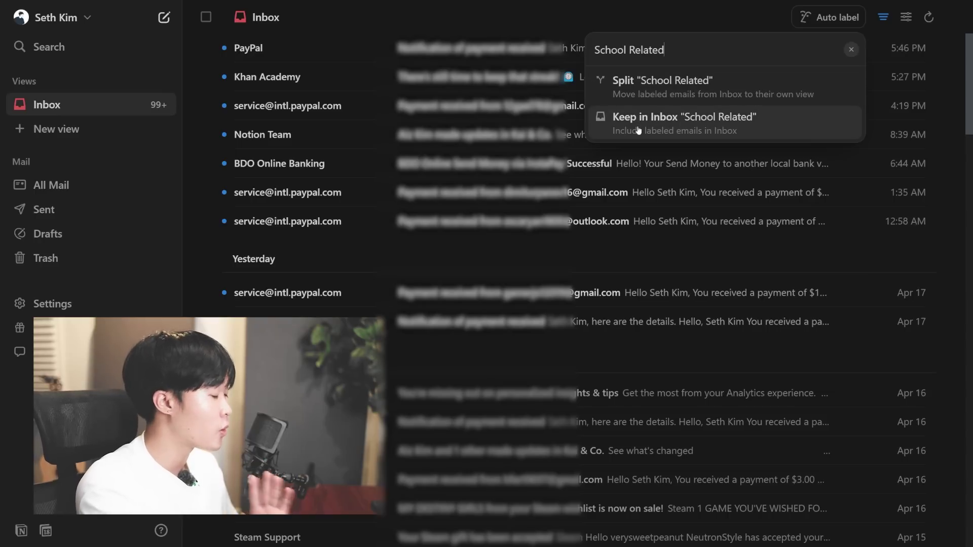
{"action": "left_click", "coordinate": [675, 94]}
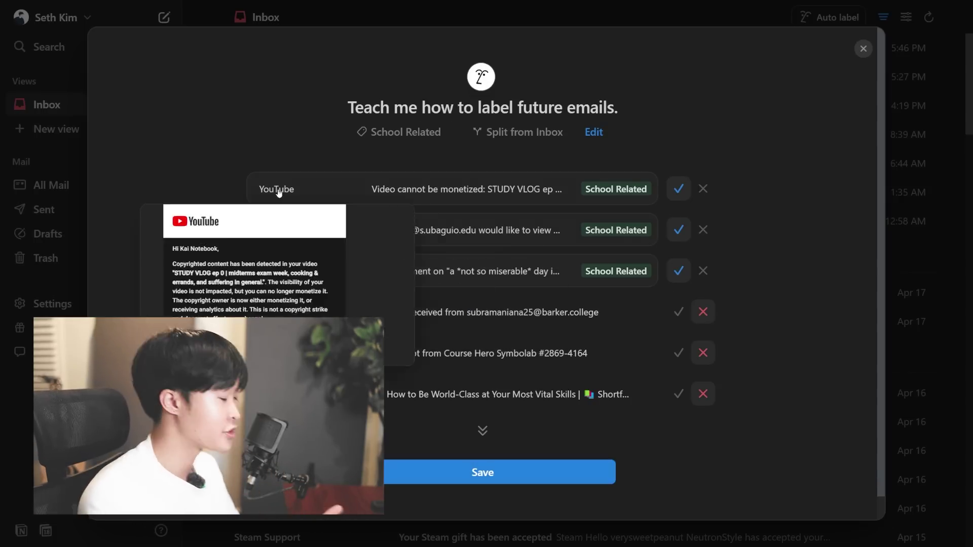
{"action": "mouse_move", "coordinate": [561, 317]}
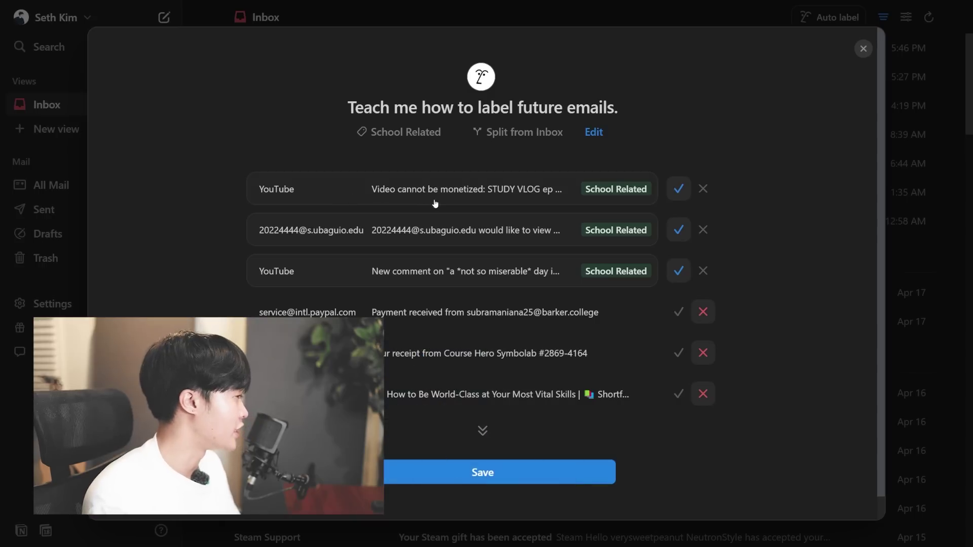
{"action": "left_click", "coordinate": [703, 189]}
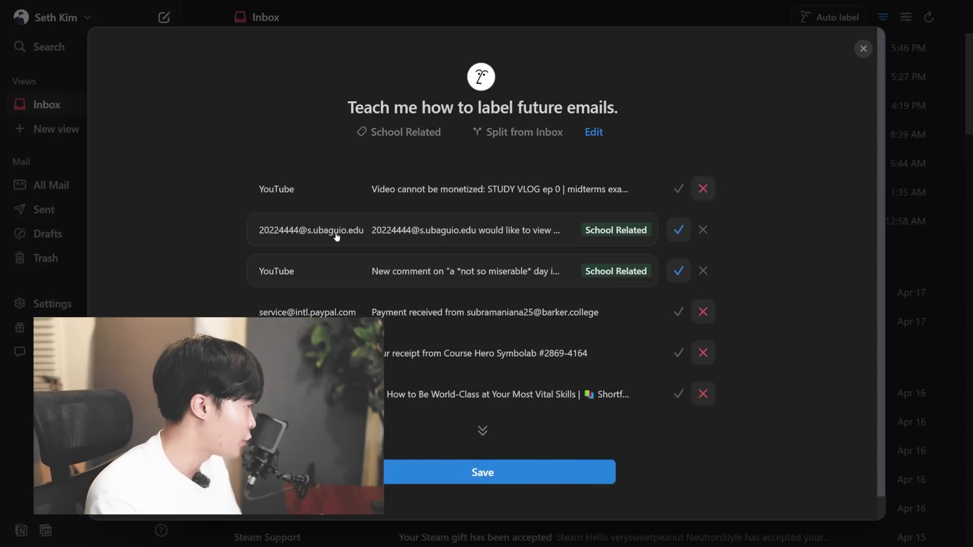
{"action": "left_click", "coordinate": [482, 431]}
{"action": "left_click", "coordinate": [501, 448]}
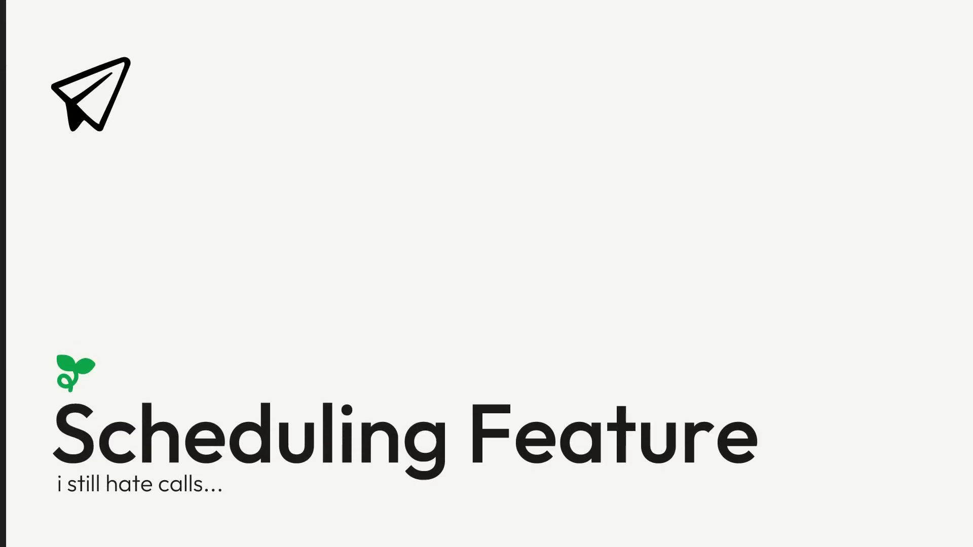
{"action": "left_click", "coordinate": [885, 17]}
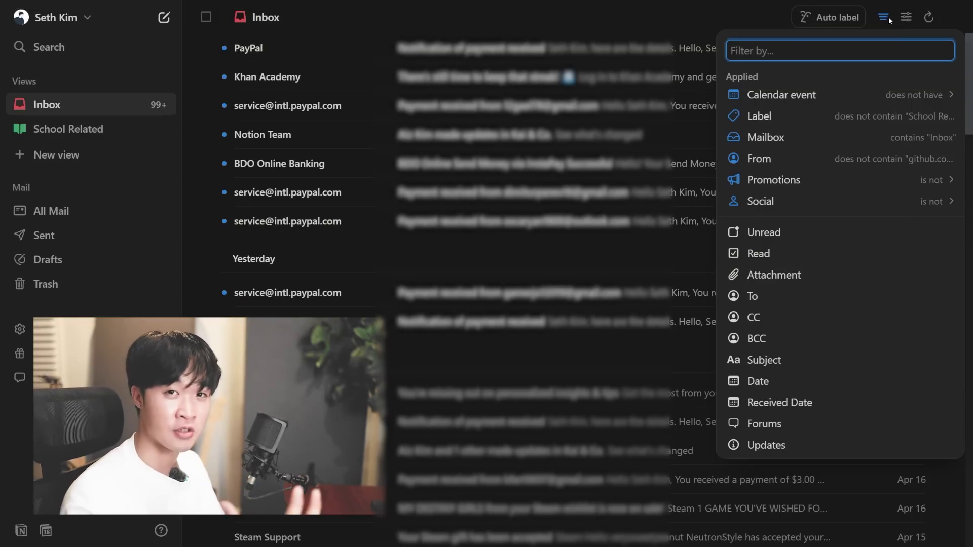
{"action": "left_click", "coordinate": [889, 17]}
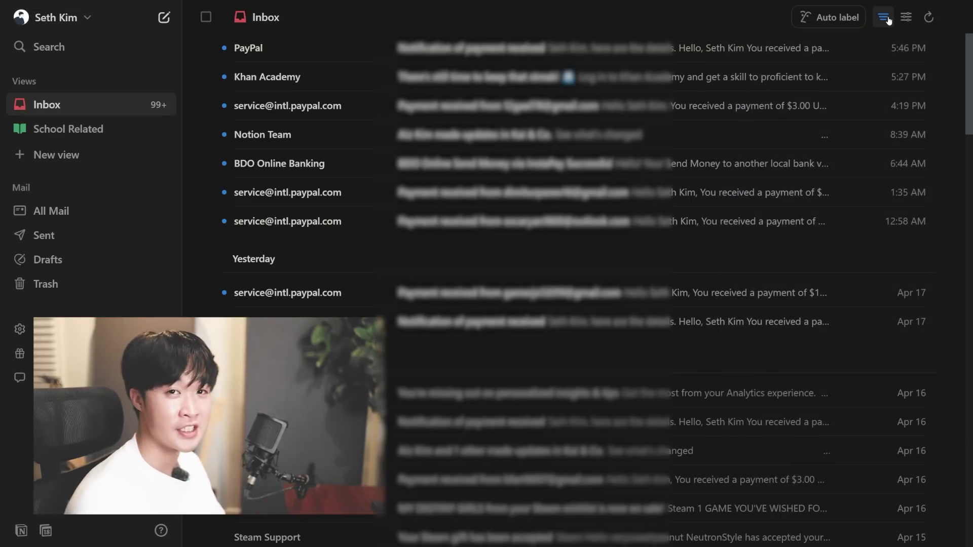
{"action": "left_click", "coordinate": [889, 18]}
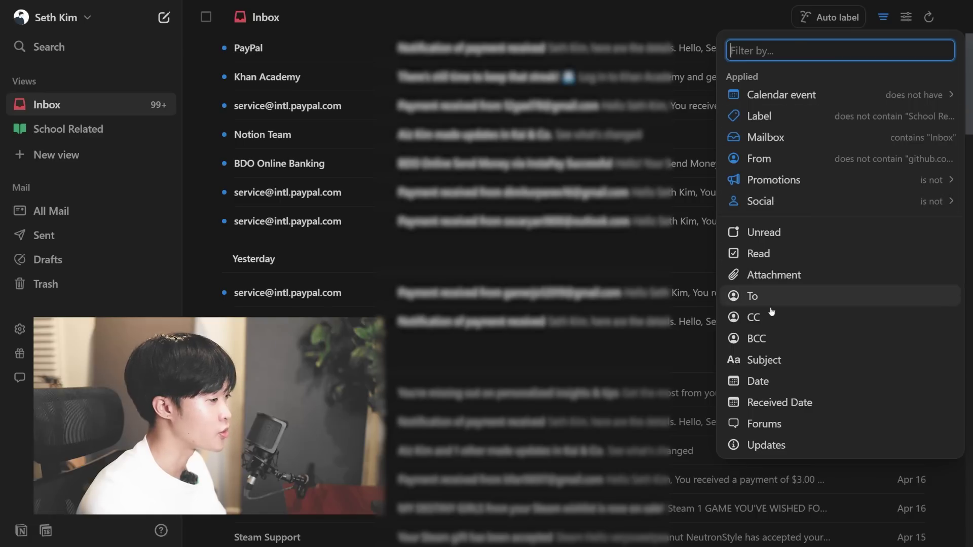
{"action": "left_click", "coordinate": [799, 96]}
{"action": "left_click", "coordinate": [779, 79]}
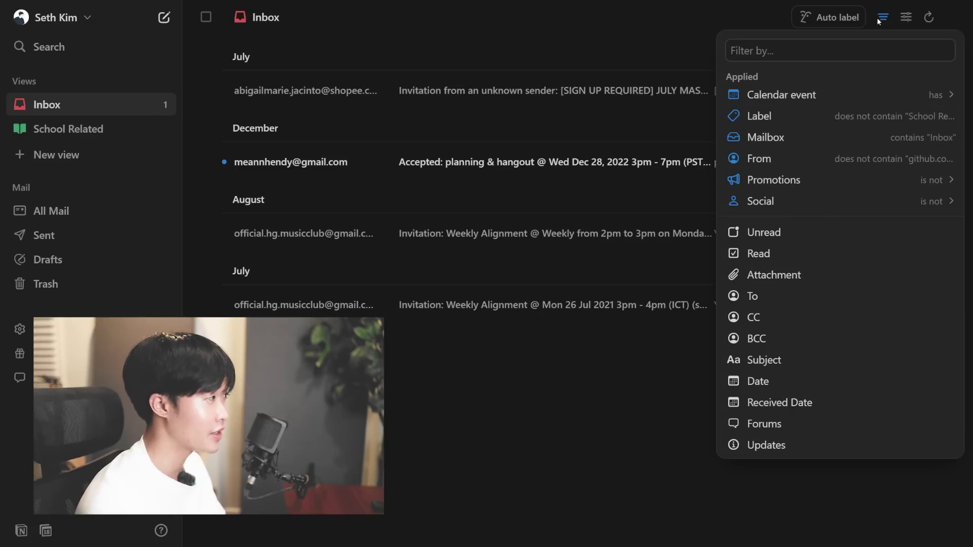
{"action": "left_click", "coordinate": [879, 19]}
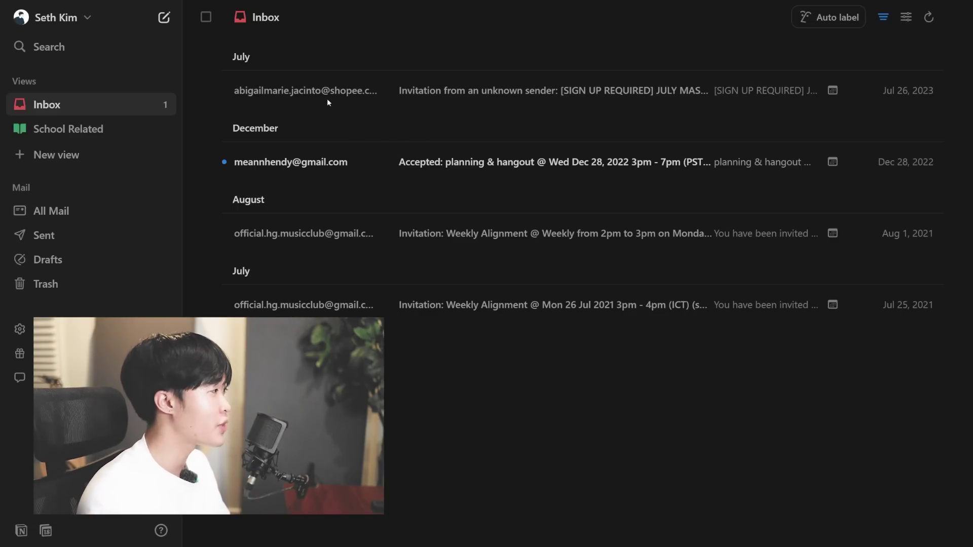
Step: Preview the calendar attachment of the July masterclass invitation, download it, and close the preview
{"action": "left_click", "coordinate": [836, 90]}
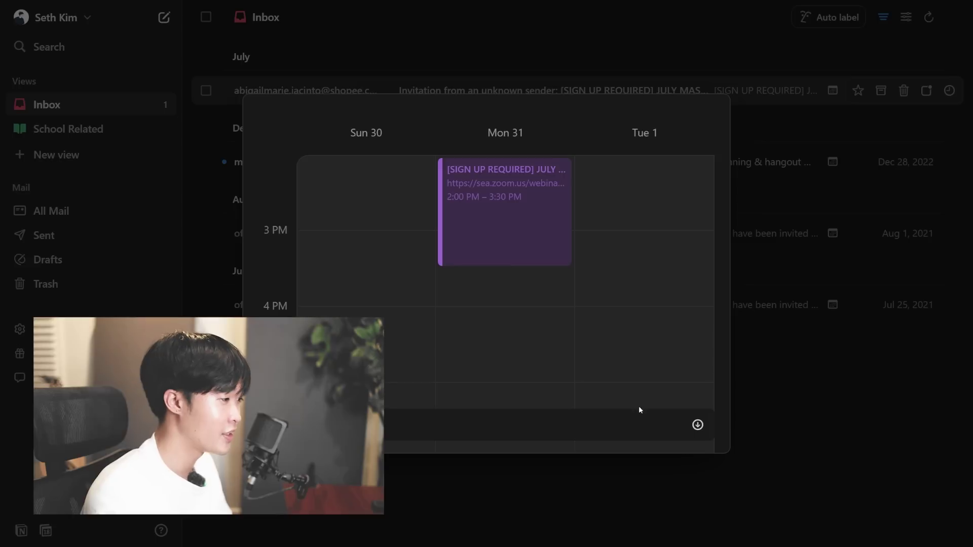
{"action": "left_click", "coordinate": [698, 425]}
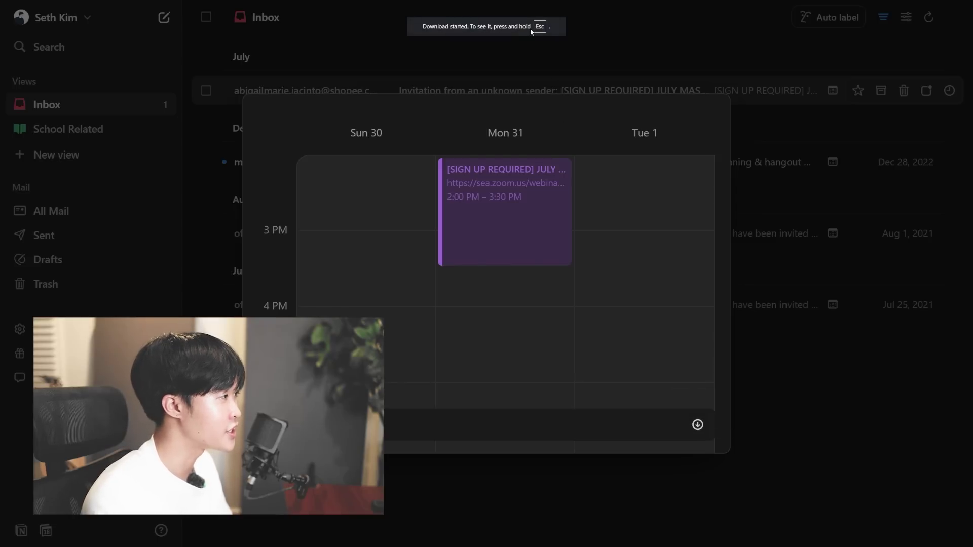
{"action": "key", "text": "Escape"}
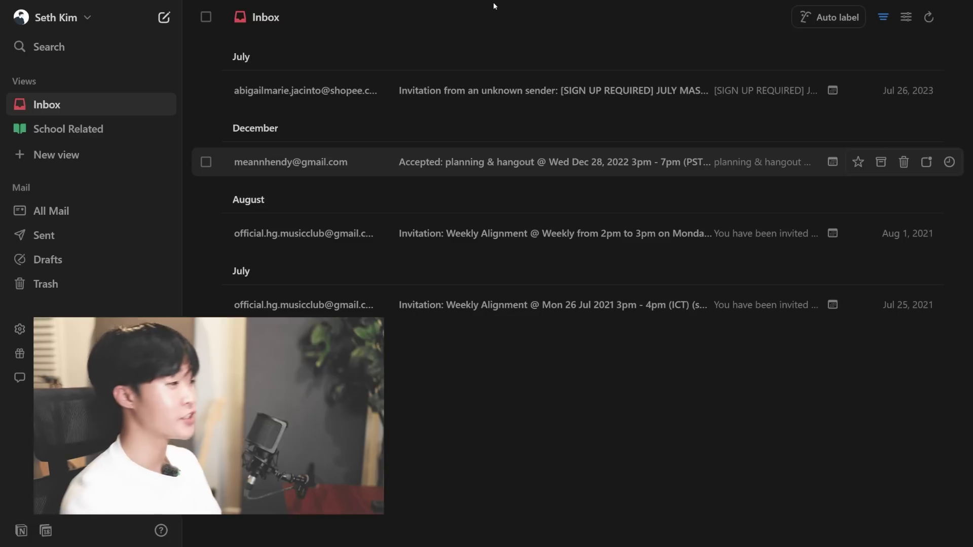
Step: Open the July masterclass event in Notion Calendar, read through its details, and return to Notion Mail
{"action": "left_click", "coordinate": [801, 92]}
{"action": "left_click", "coordinate": [910, 153]}
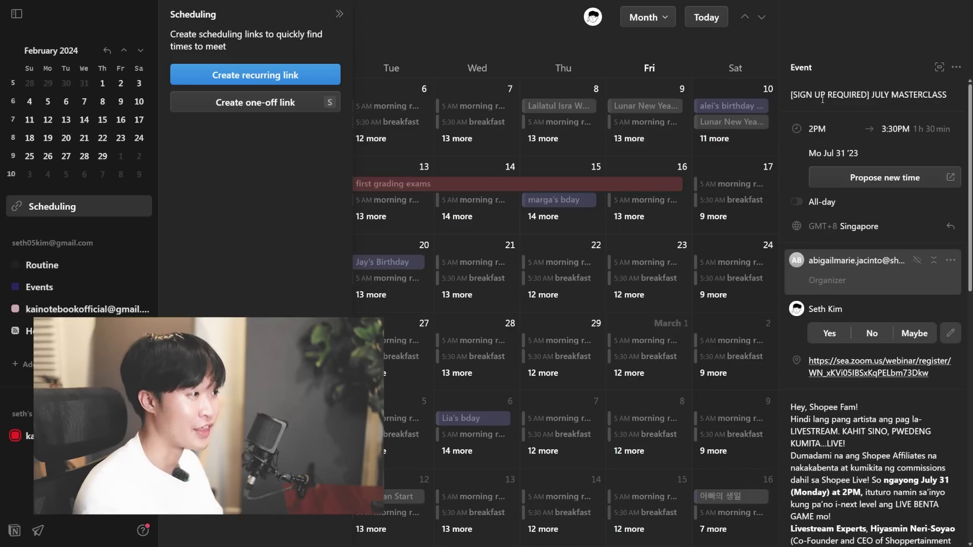
{"action": "scroll", "coordinate": [847, 259], "scroll_direction": "down", "scroll_amount": 5}
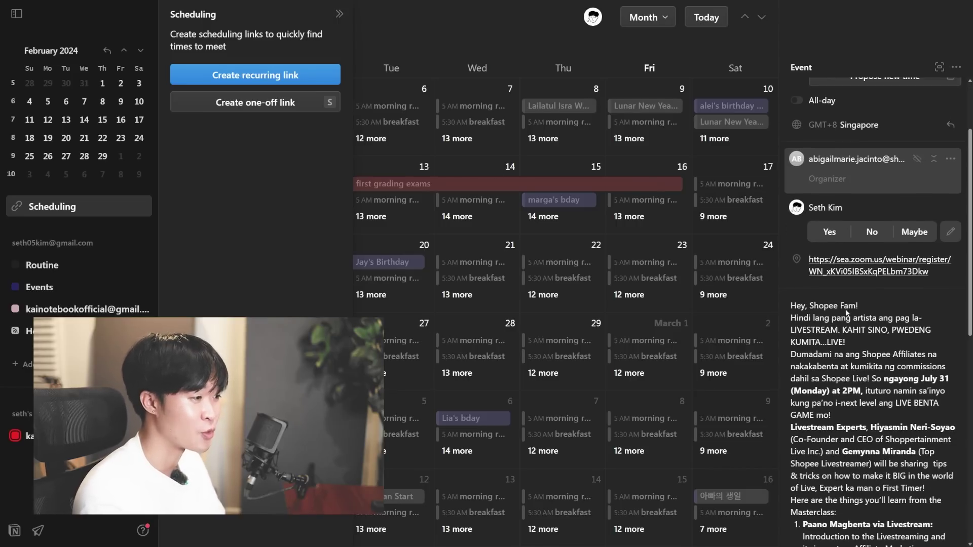
{"action": "scroll", "coordinate": [845, 310], "scroll_direction": "up", "scroll_amount": 4}
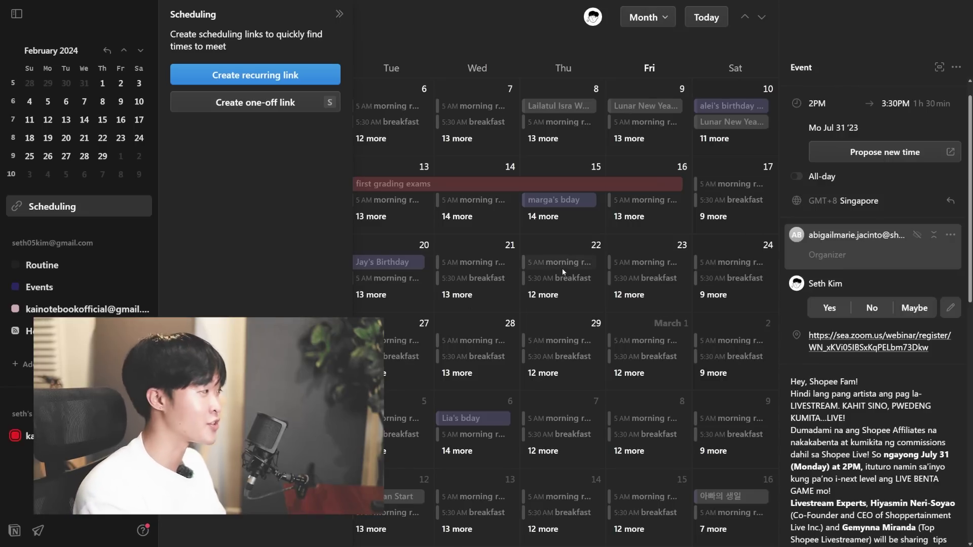
{"action": "key", "text": "alt+Tab"}
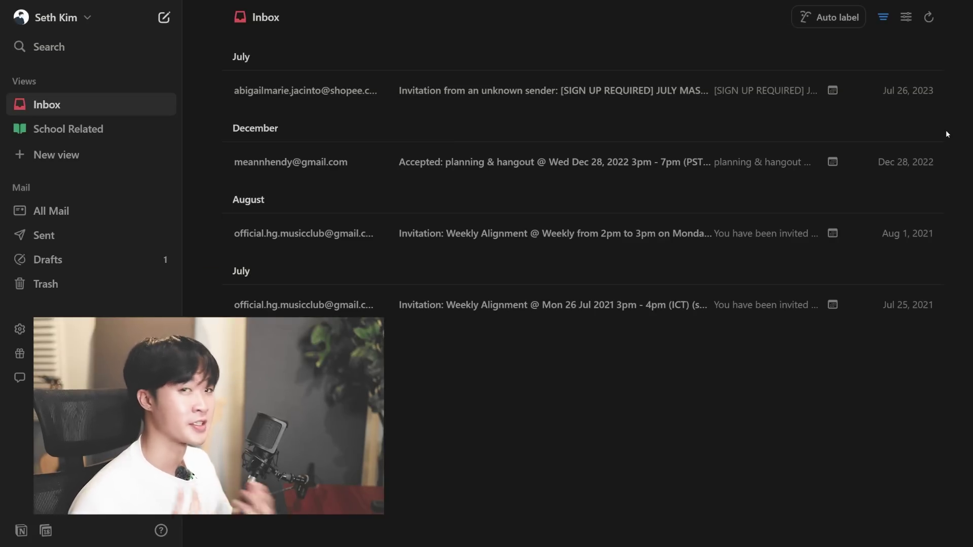
Step: Start a new email to the Kai Notebook Team with the subject "Business Meeting"
{"action": "left_click", "coordinate": [164, 18]}
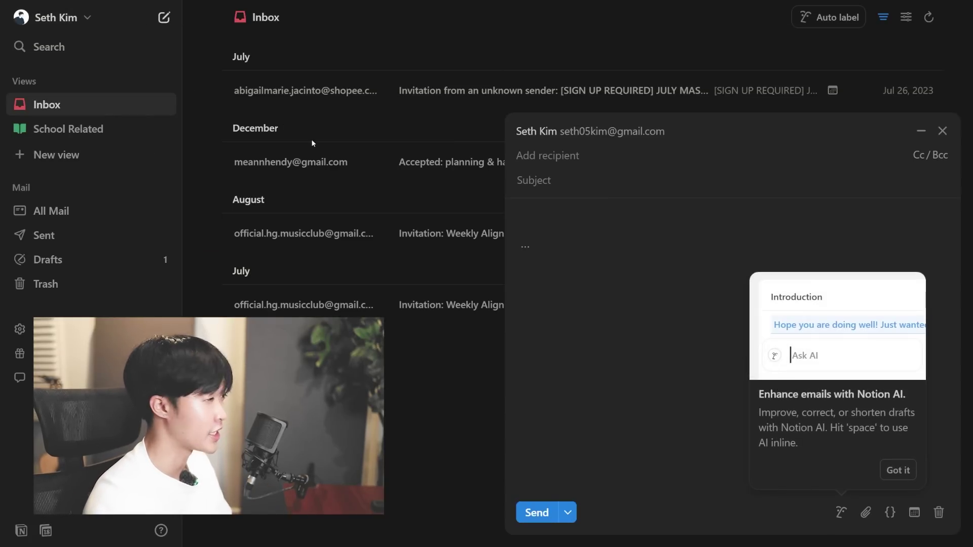
{"action": "type", "text": "c"}
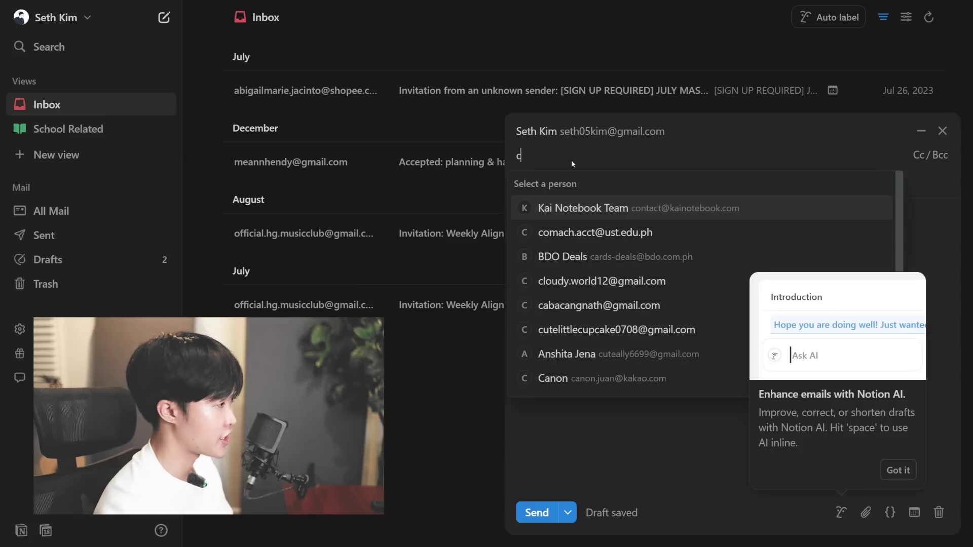
{"action": "type", "text": "ontact"}
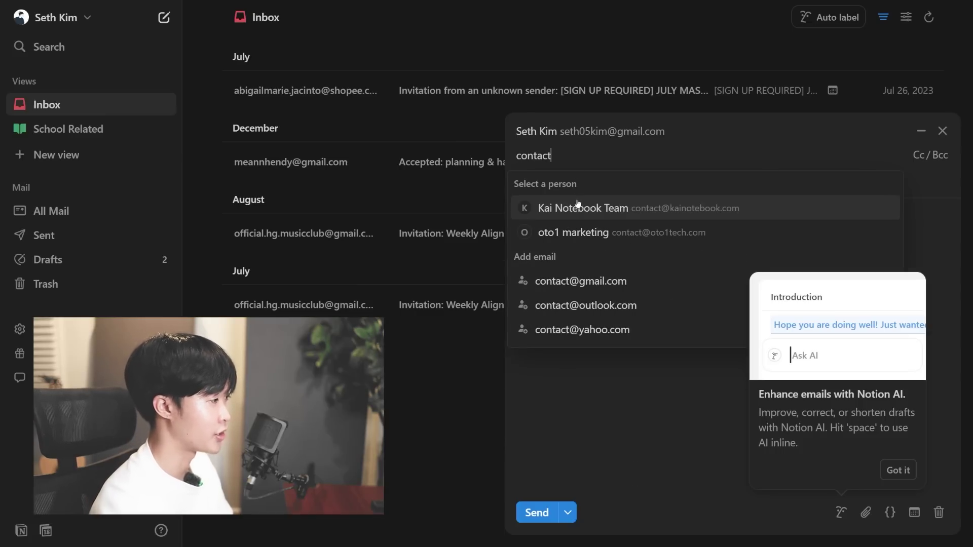
{"action": "left_click", "coordinate": [577, 201]}
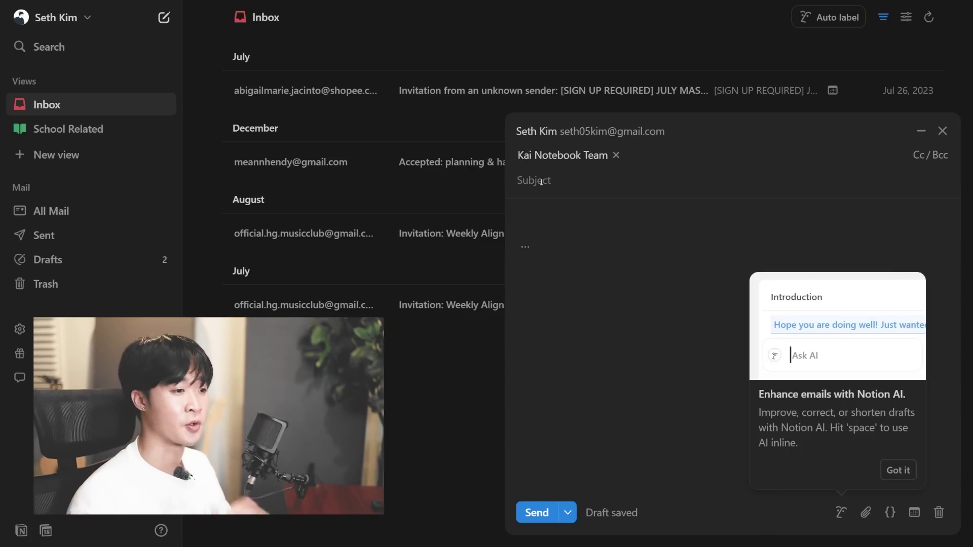
{"action": "type", "text": "Business Meeting"}
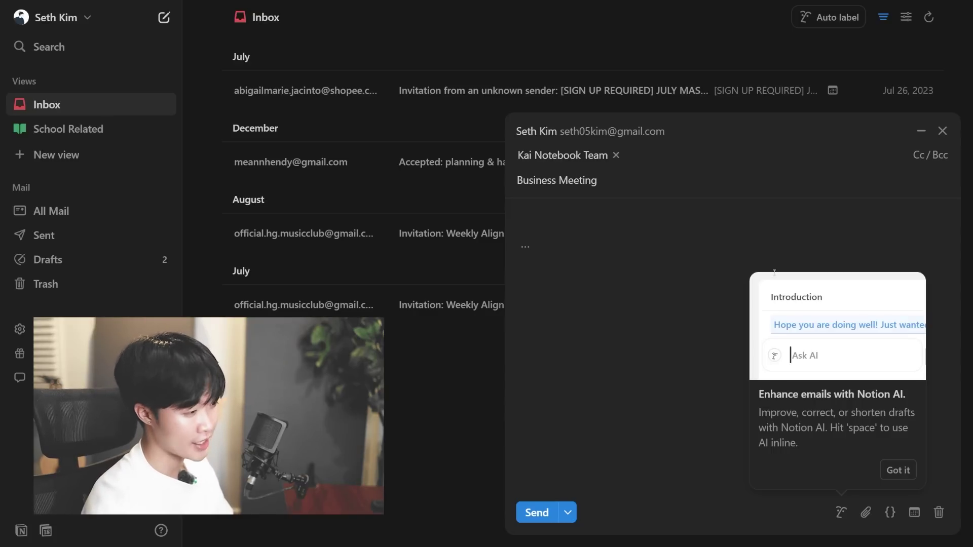
Step: Dismiss the AI tip and have Notion AI draft the body from "Tell my team that we have a business meeting on Sunday at 3pm"
{"action": "left_click", "coordinate": [894, 469]}
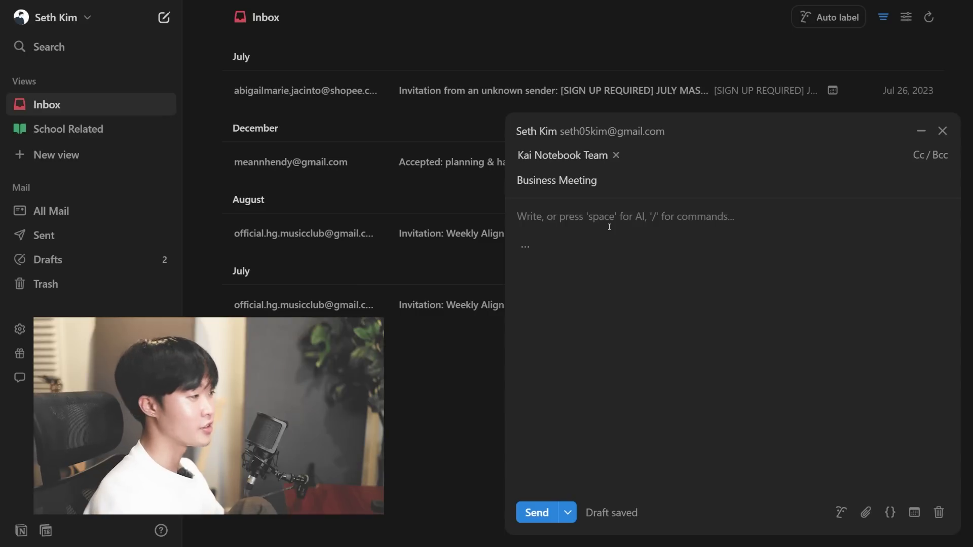
{"action": "left_click", "coordinate": [839, 513]}
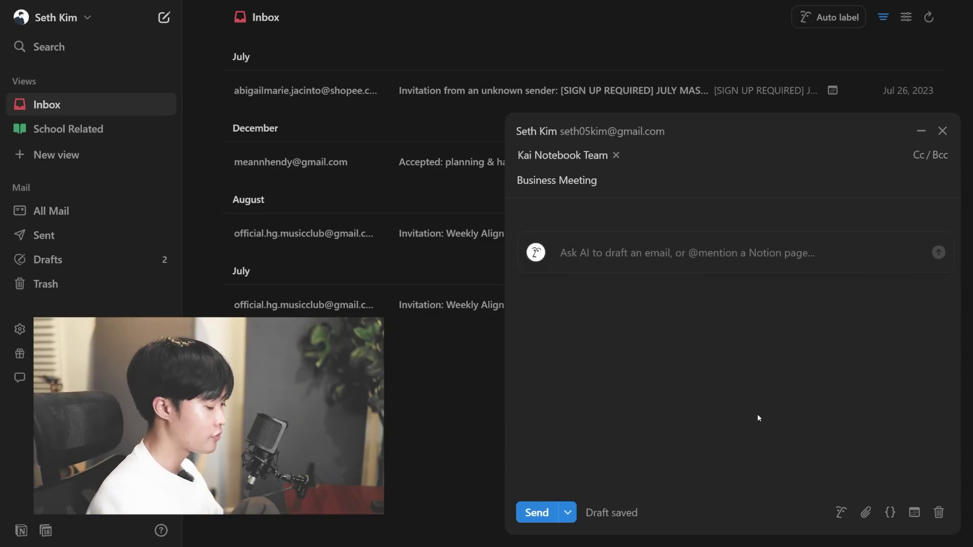
{"action": "type", "text": "Tell my team tha"}
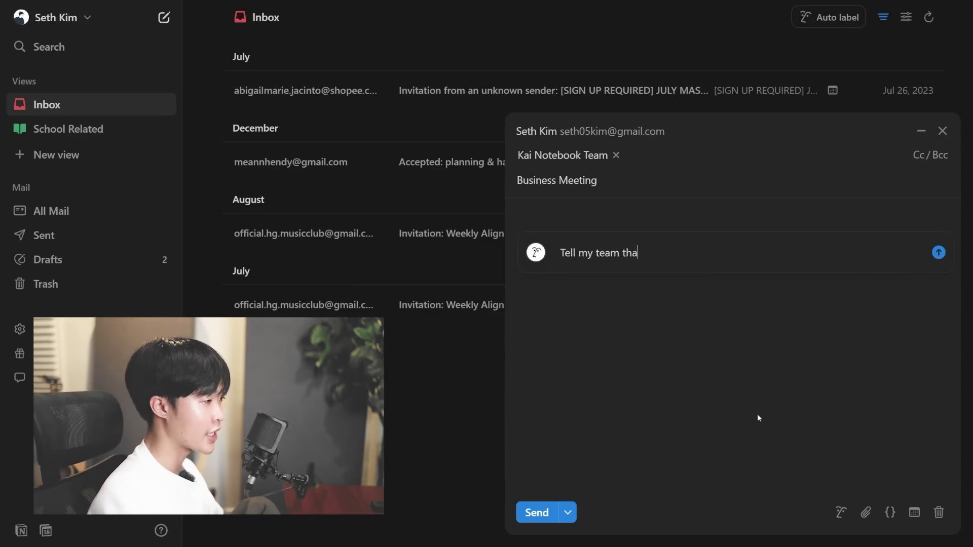
{"action": "type", "text": "t we have a business meeting"}
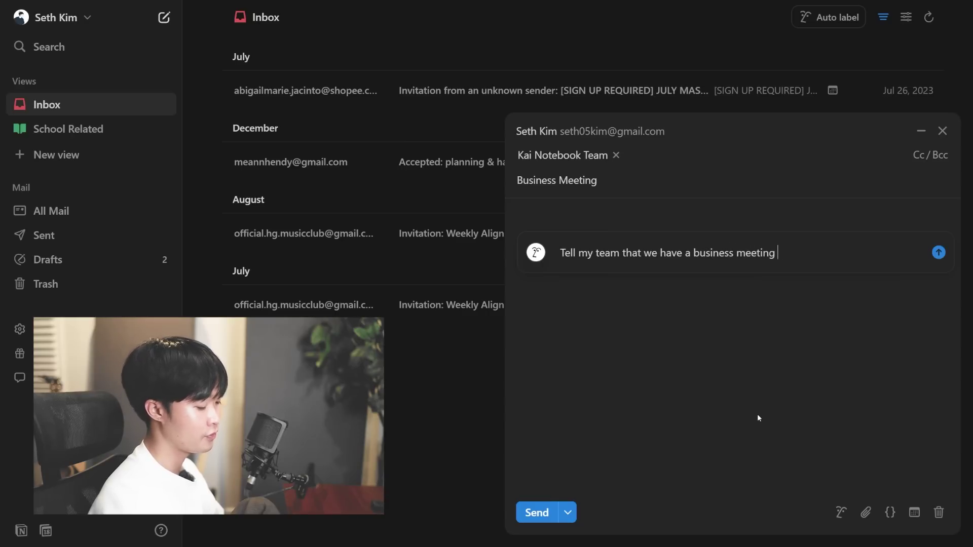
{"action": "type", "text": " on Sunday"}
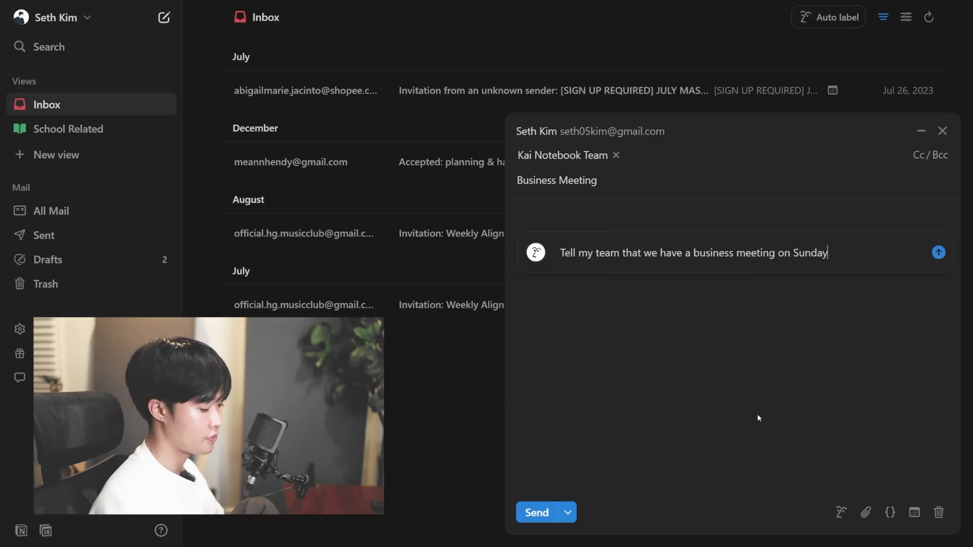
{"action": "type", "text": " at 3pm"}
{"action": "key", "text": "Return"}
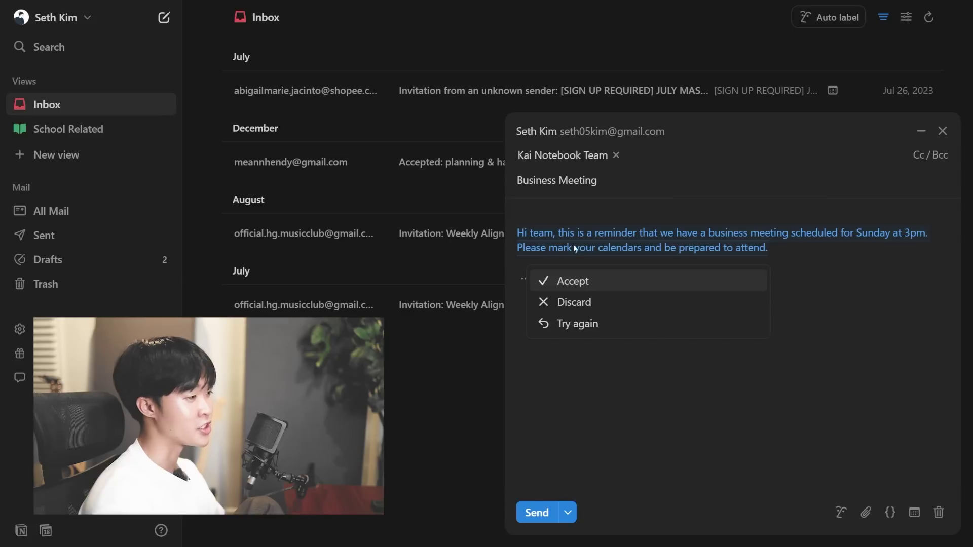
Step: Accept the AI draft and put the greeting "Hi team," on its own line above a paragraph starting "This is a reminder"
{"action": "left_click", "coordinate": [600, 283]}
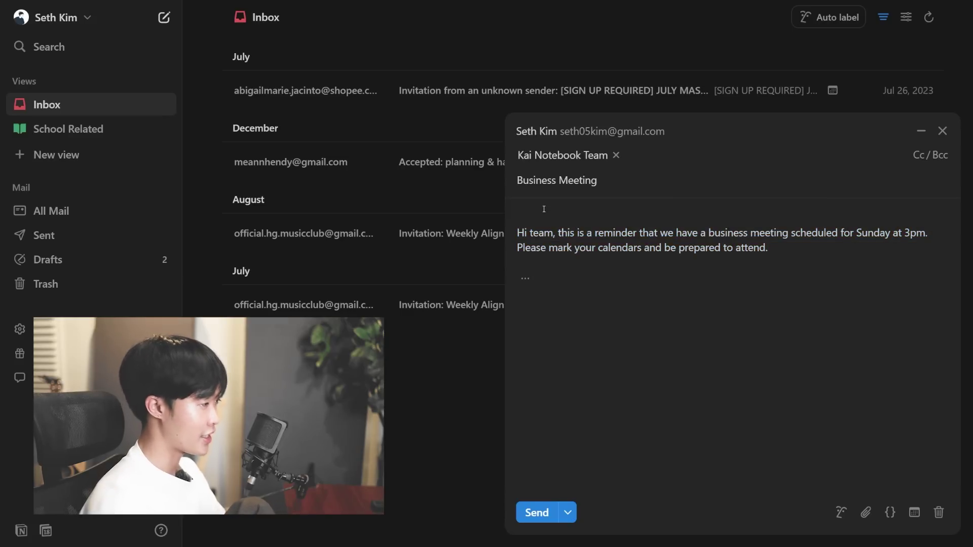
{"action": "key", "text": "BackSpace"}
{"action": "key", "text": "BackSpace"}
{"action": "key", "text": "Return"}
{"action": "key", "text": "Return"}
{"action": "key", "text": "Delete"}
{"action": "type", "text": "T"}
{"action": "key", "text": "BackSpace"}
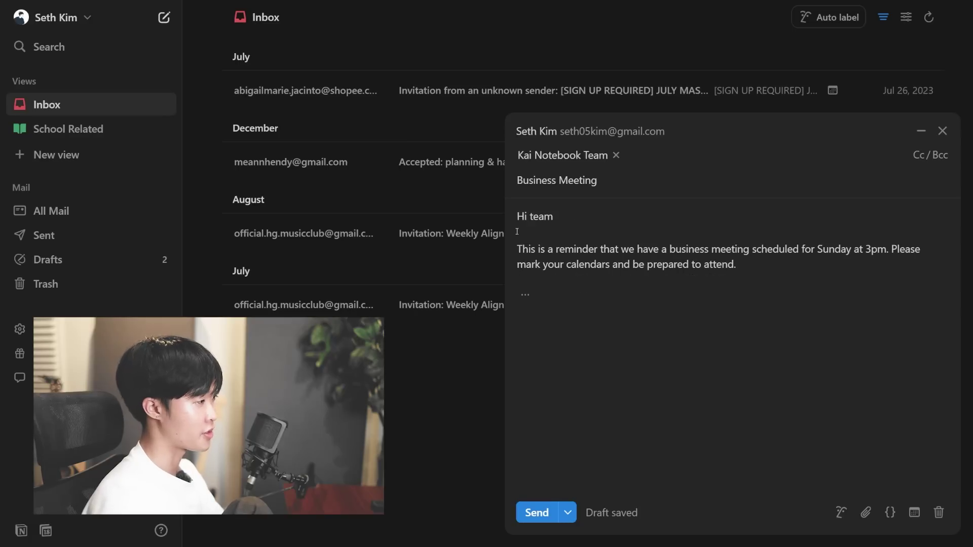
{"action": "type", "text": ","}
Step: Add a closing below the reminder paragraph with "Sincerely," followed by the sender's first name
{"action": "left_click", "coordinate": [743, 263]}
{"action": "key", "text": "Return"}
{"action": "key", "text": "Return"}
{"action": "type", "text": "Since"}
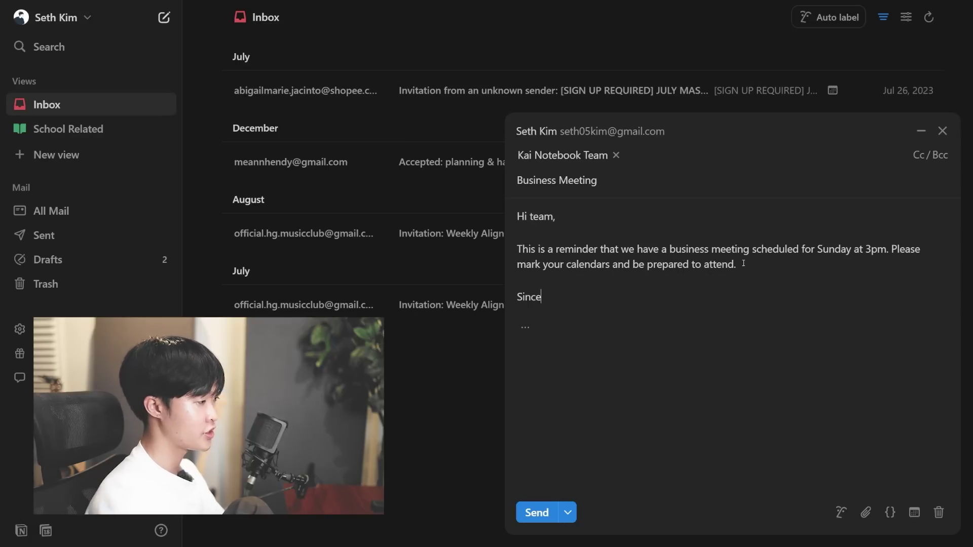
{"action": "type", "text": "rely, Seth"}
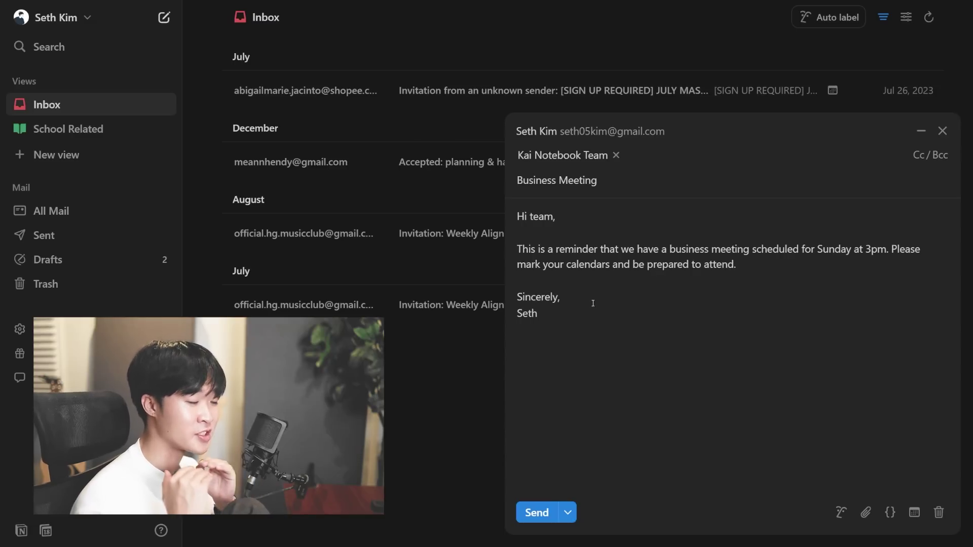
Step: Send the business meeting email to the team and try to undo the sending
{"action": "left_click", "coordinate": [523, 512]}
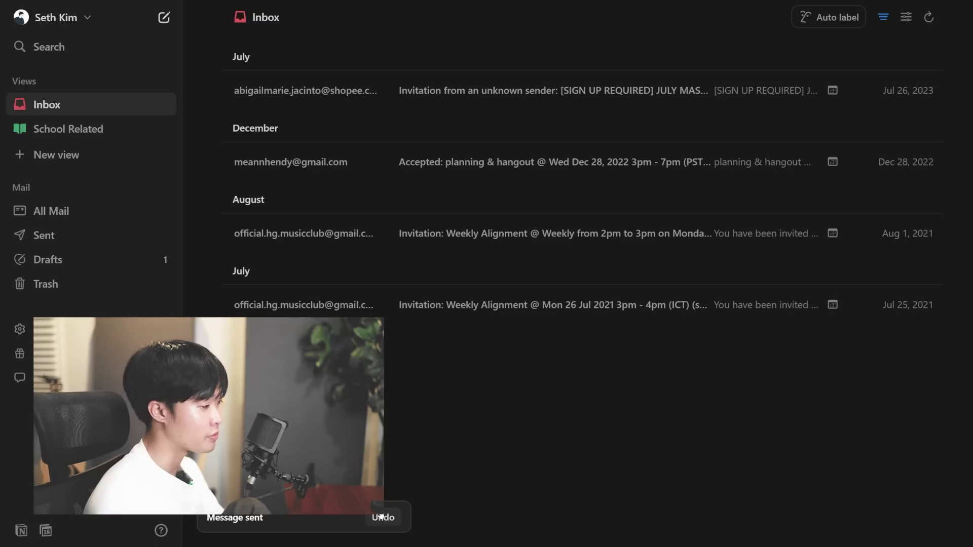
{"action": "left_click", "coordinate": [383, 518]}
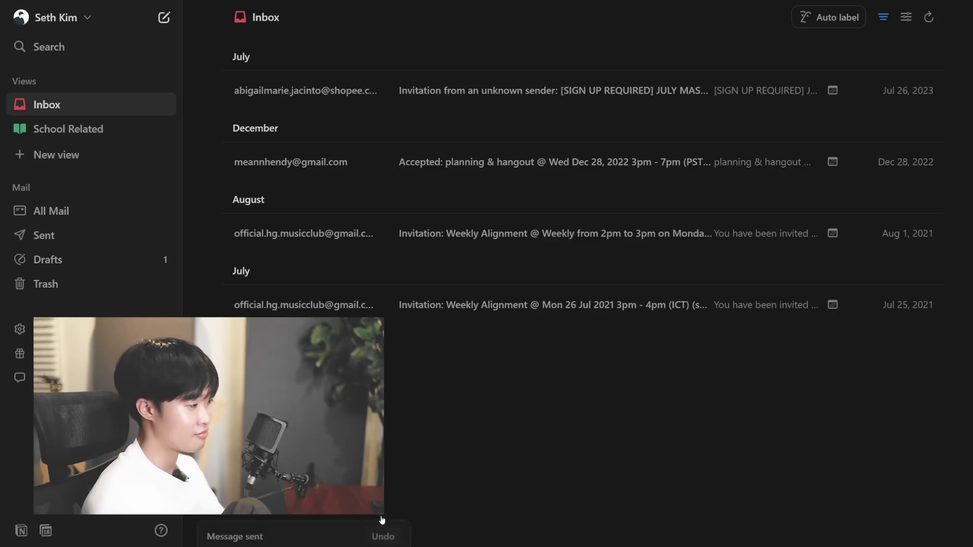